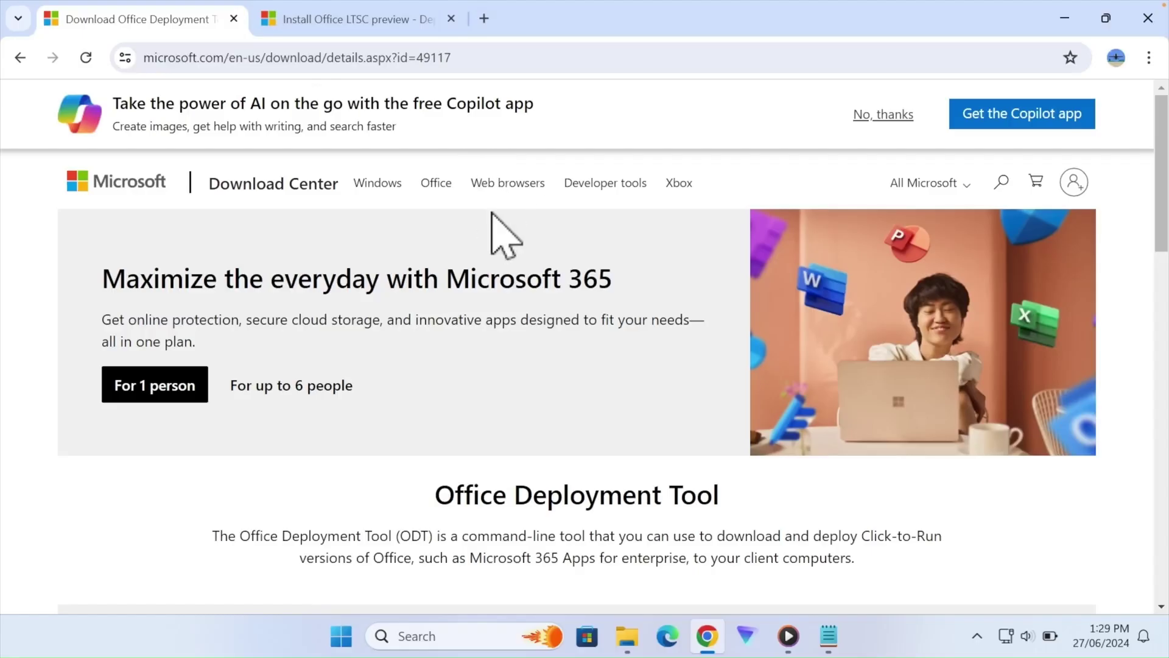
- Check the supported operating systems, then download officedeploymenttool_17531-20046.exe (3.6 MB)
scroll(495, 229, down, 9)
scroll(492, 213, down, 3)
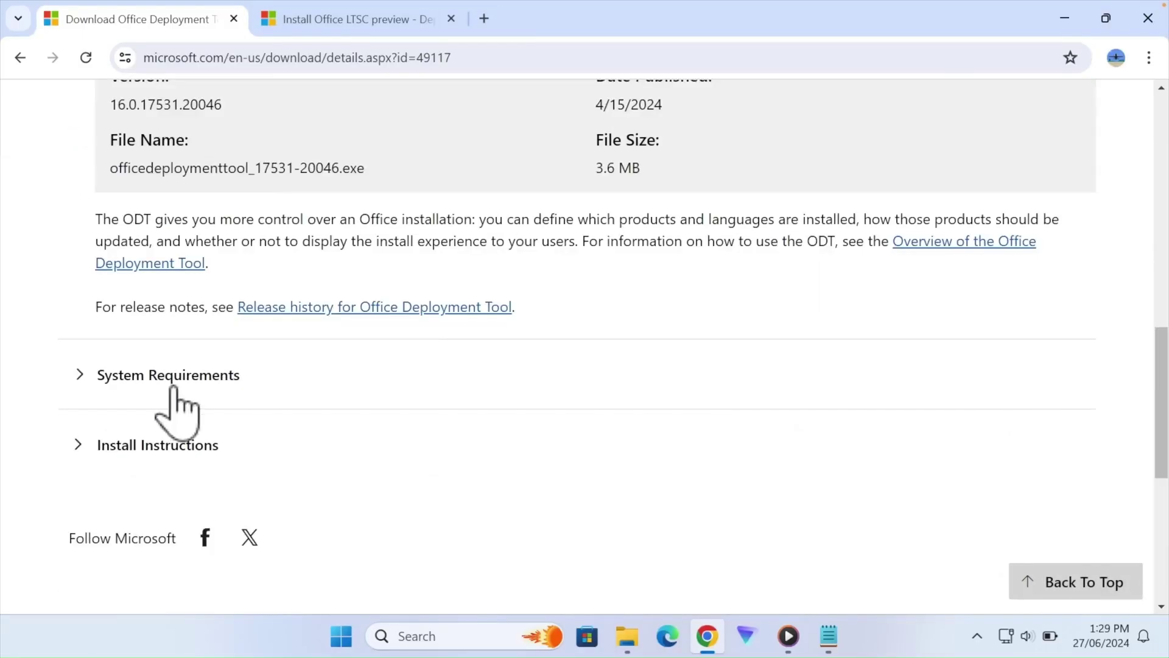
click(122, 378)
scroll(337, 347, down, 2)
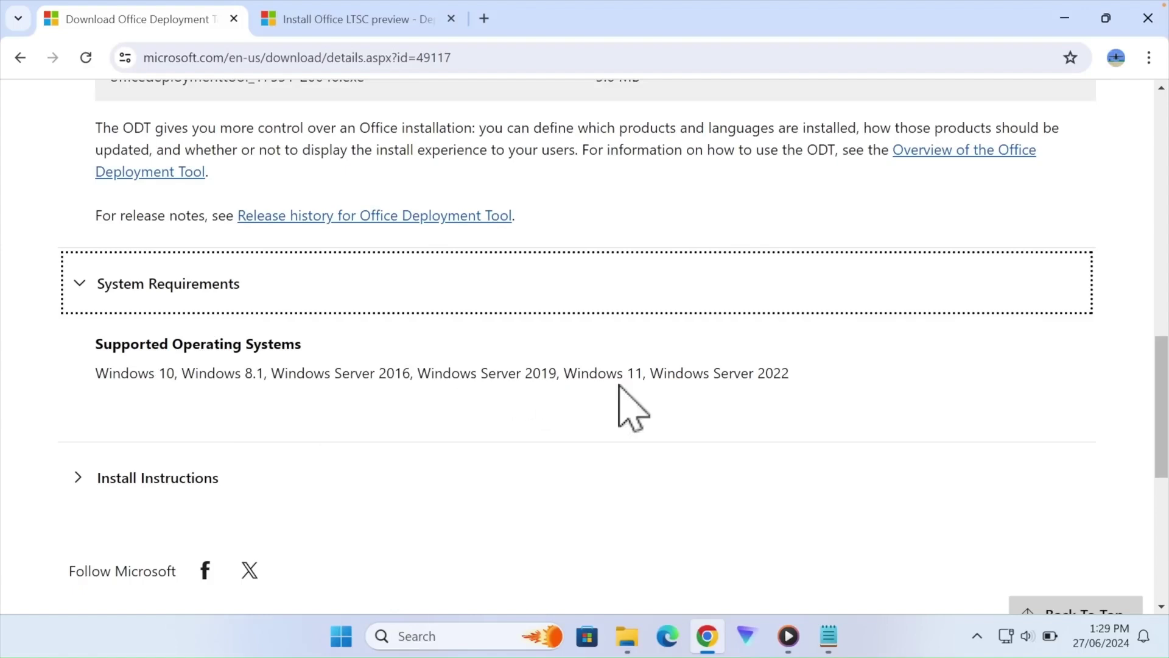
double_click(778, 400)
scroll(724, 517, up, 10)
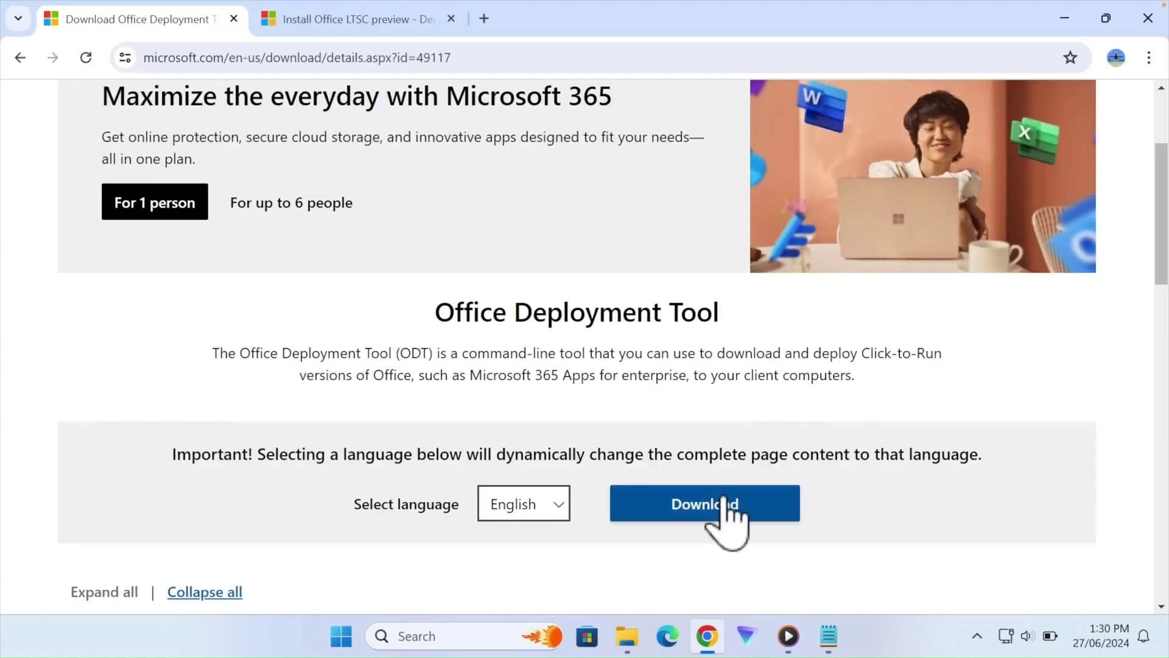
click(720, 503)
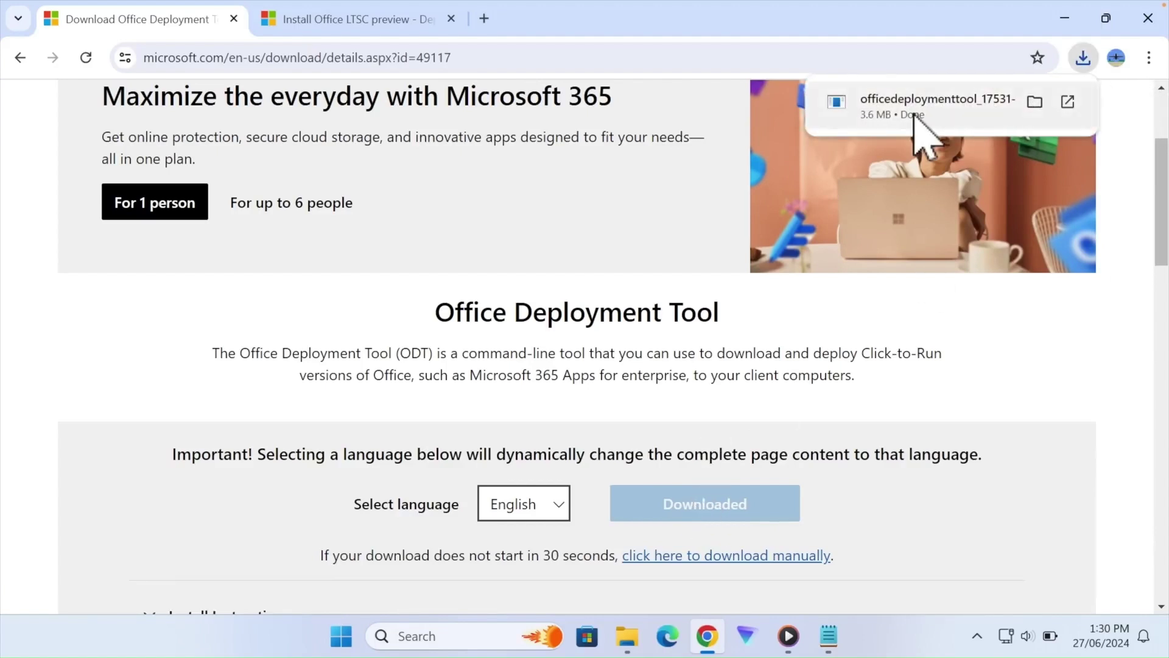
- Create a new folder named office2024 on Local Disk (C:)
mouse_move(627, 633)
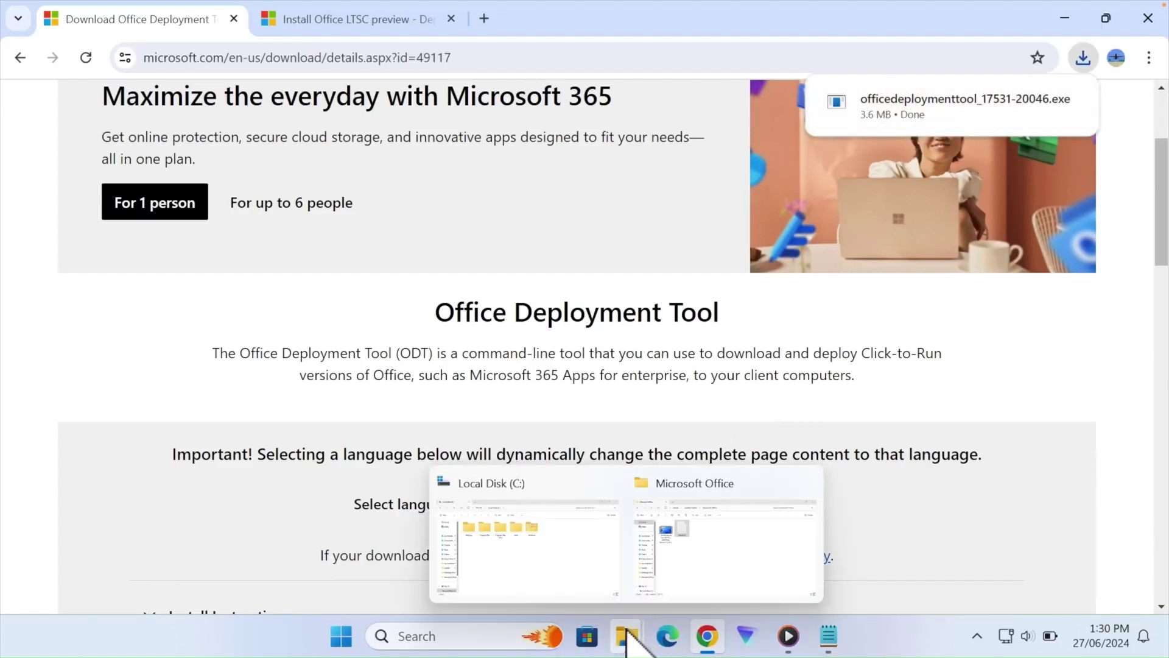
click(555, 566)
right_click(520, 336)
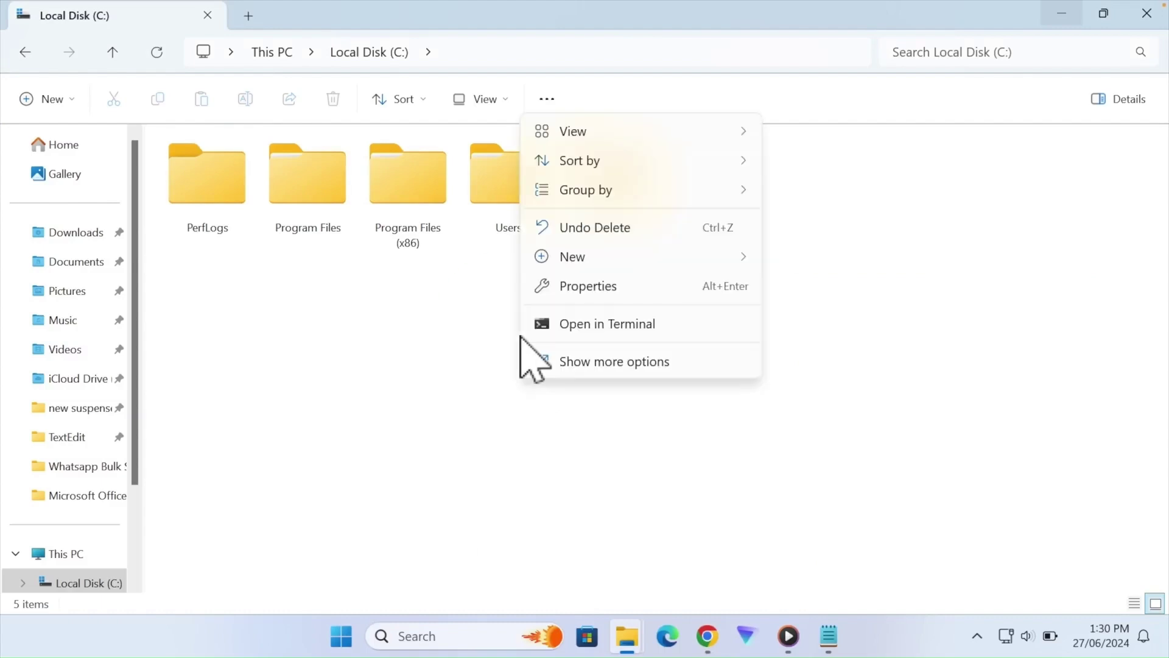
mouse_move(677, 255)
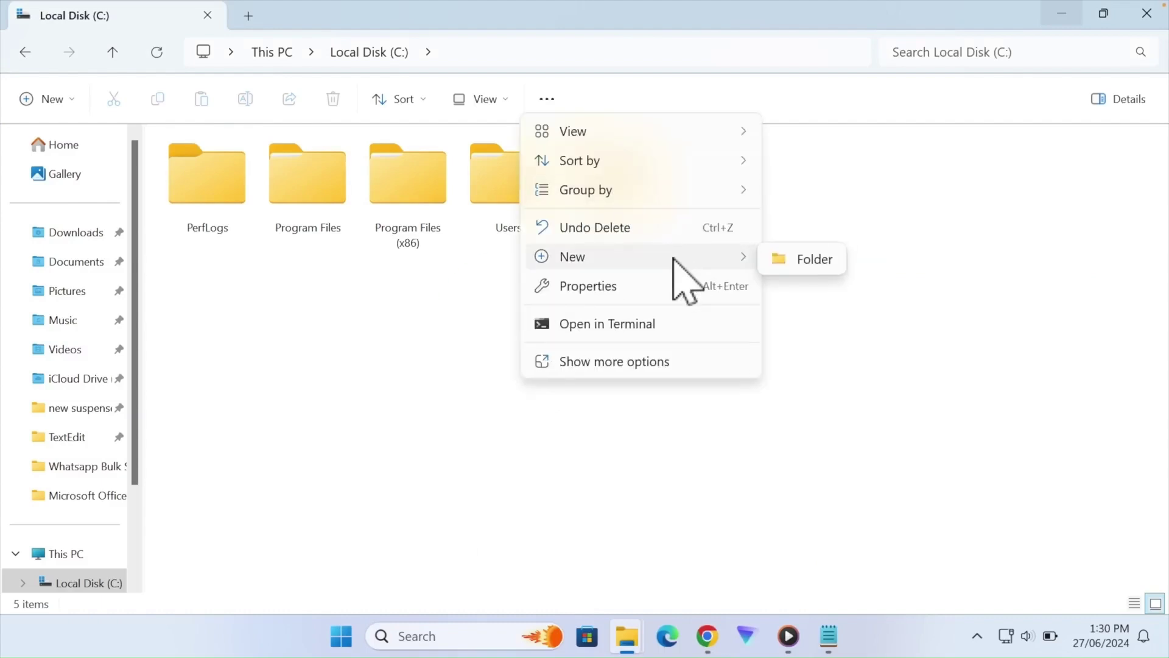
click(838, 263)
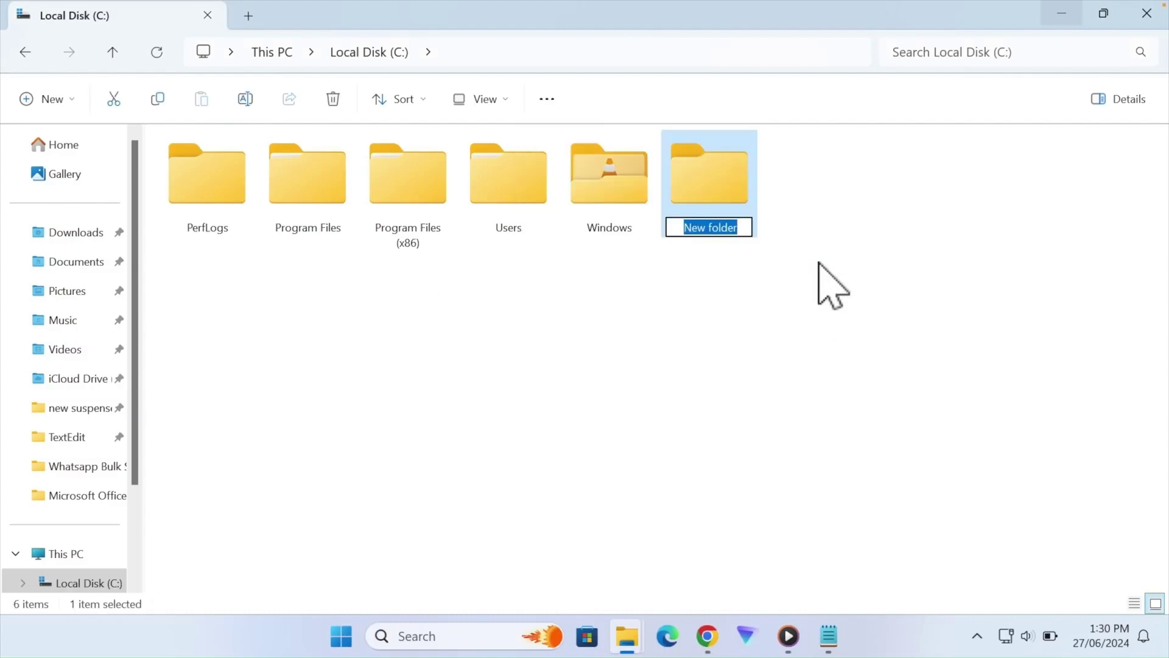
text(office2)
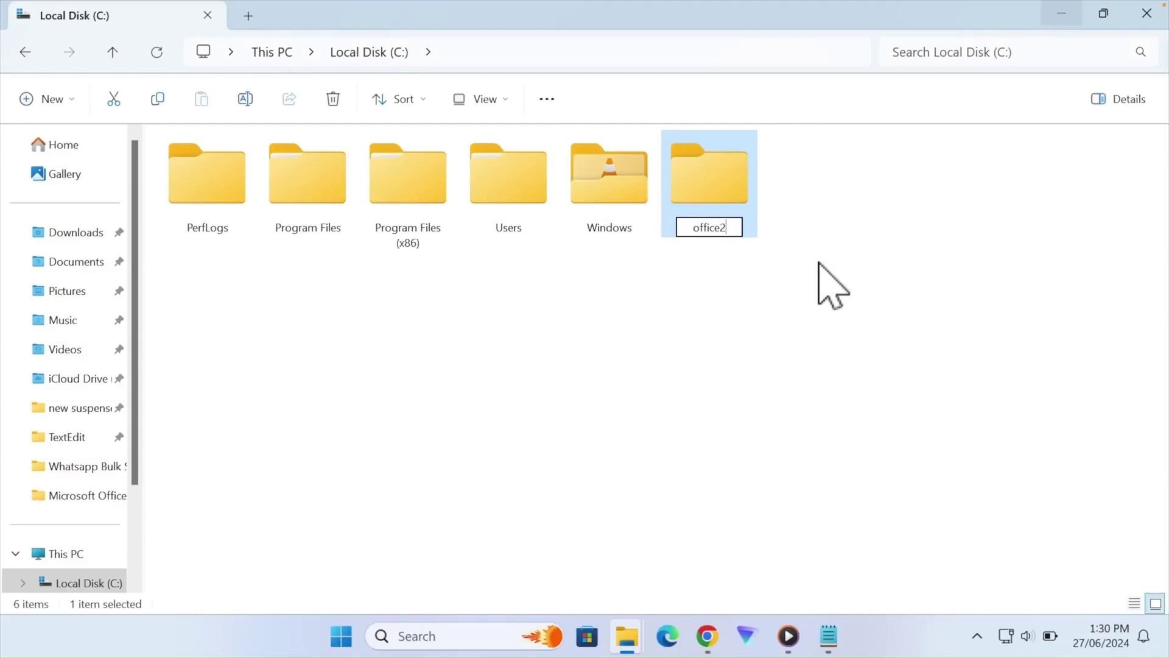
text(024)
key(Return)
- Paste the deployment tool file into office2024 and run it as administrator
double_click(733, 220)
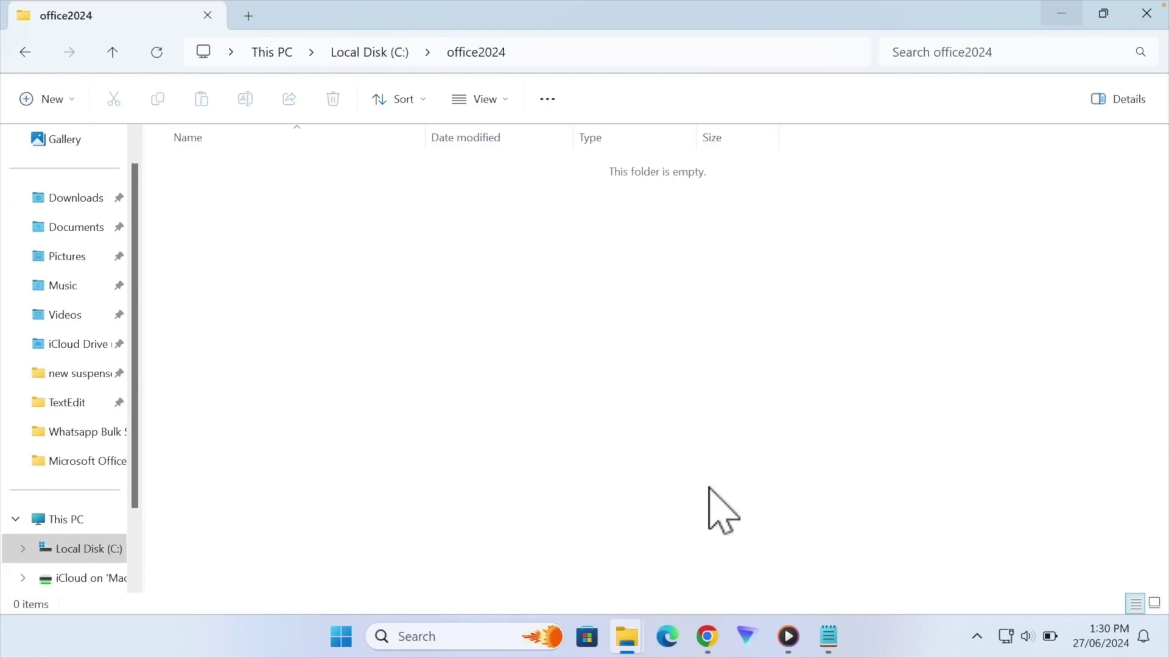
right_click(499, 233)
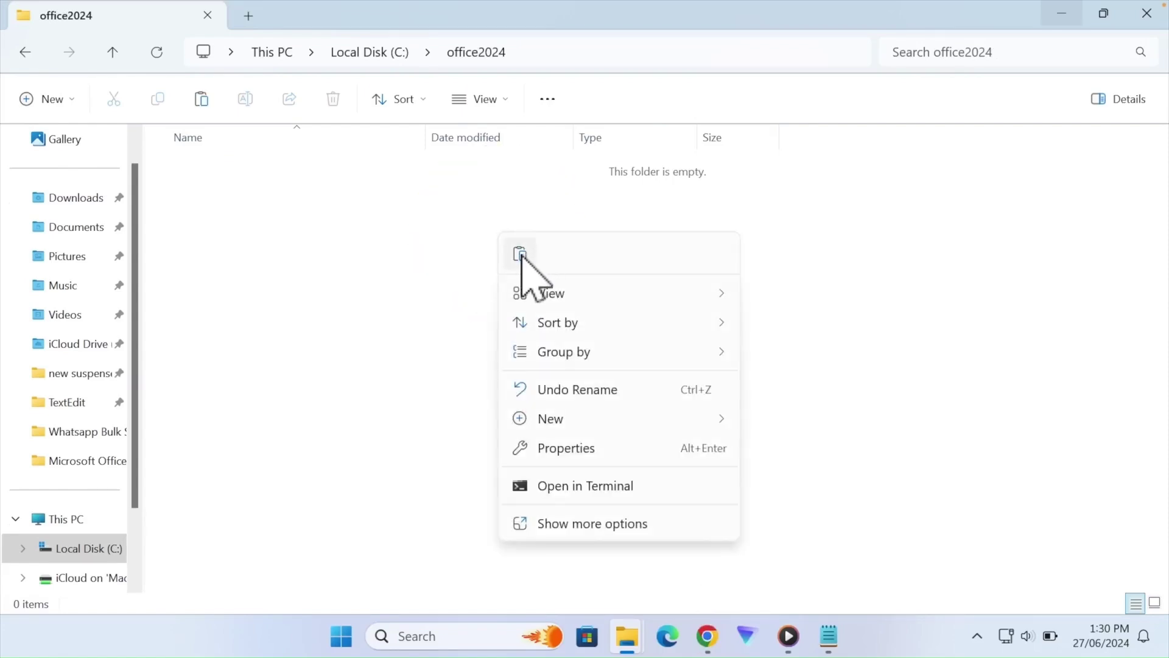
click(519, 253)
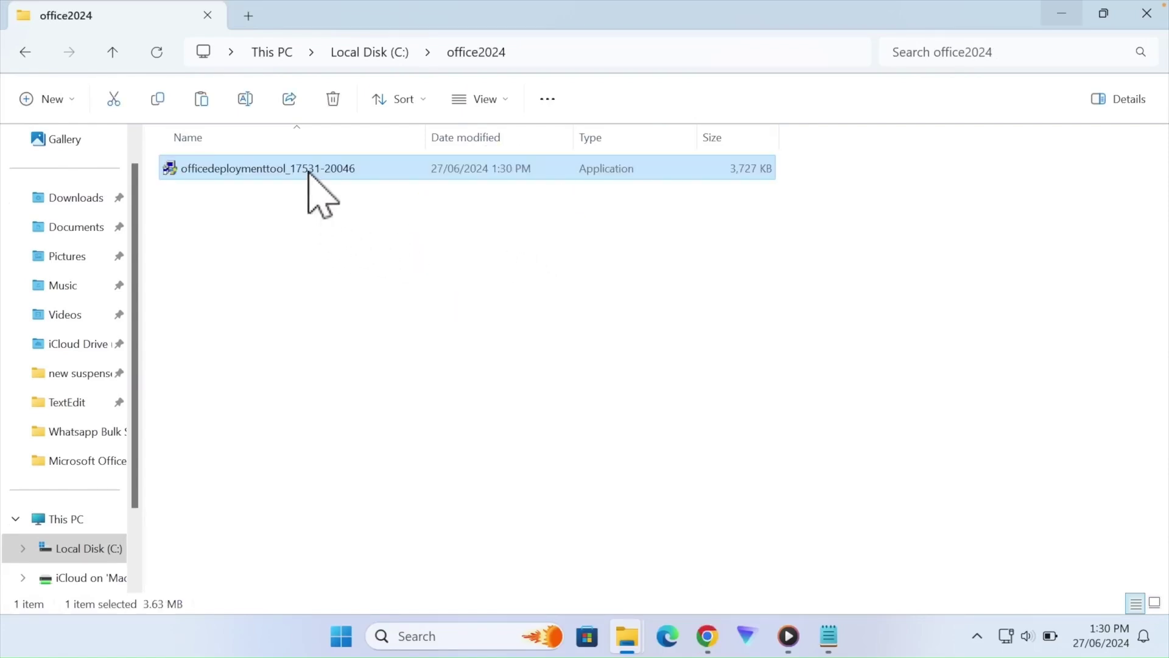
right_click(309, 172)
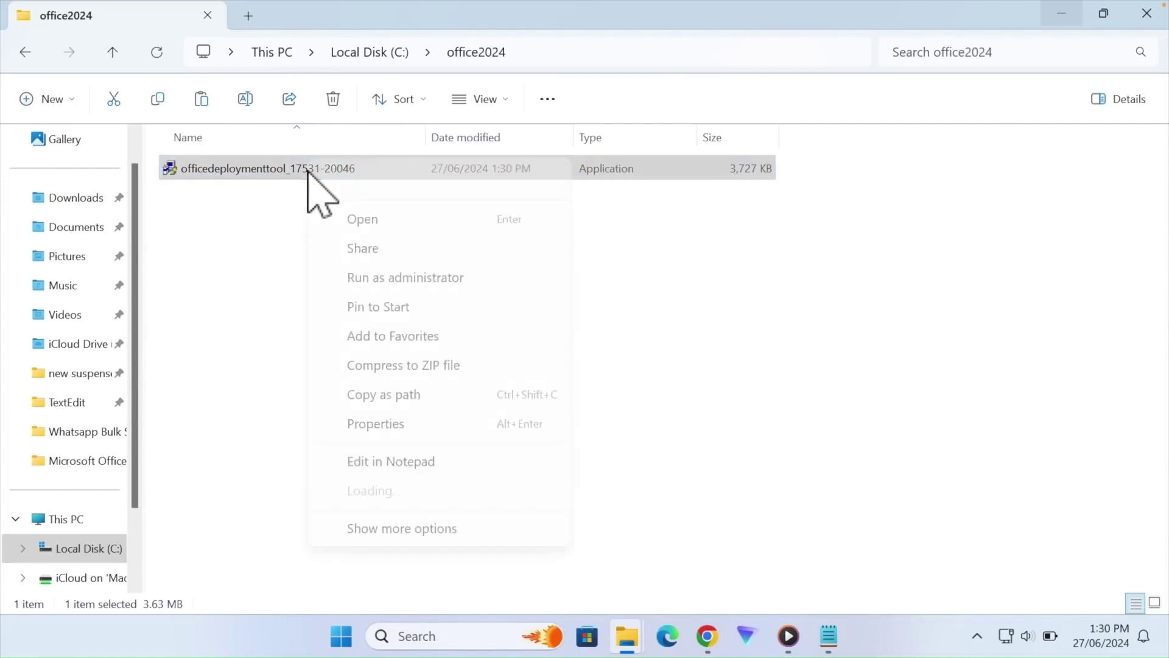
click(426, 277)
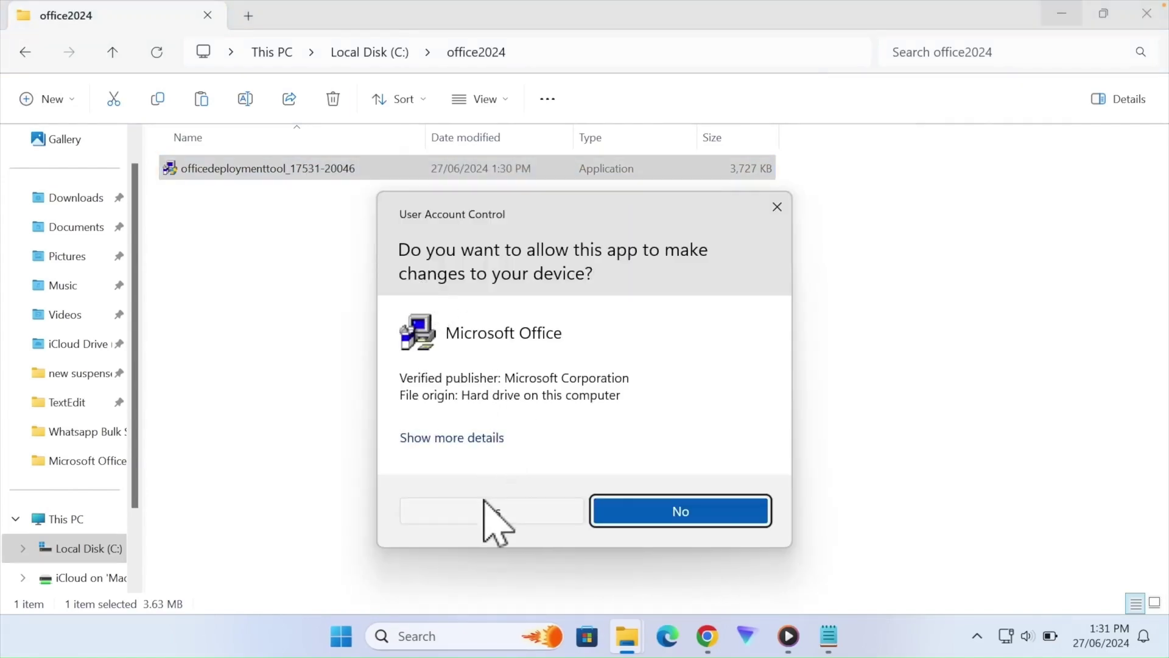
- Approve the UAC prompt and accept the Microsoft Software License Terms
click(488, 513)
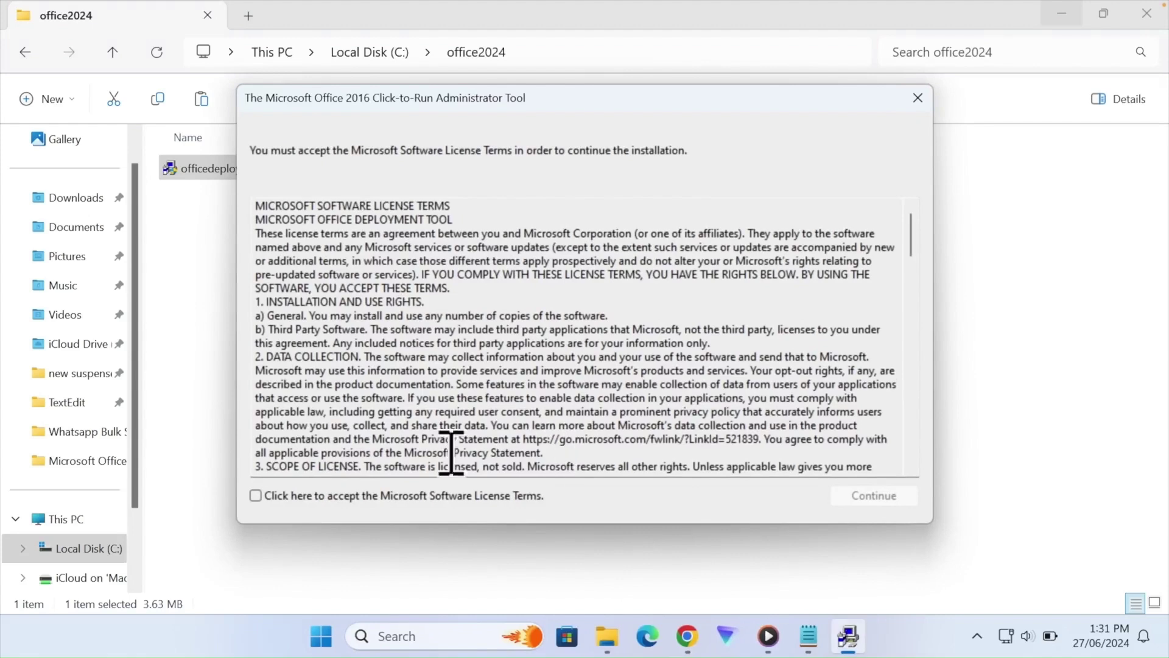
click(255, 495)
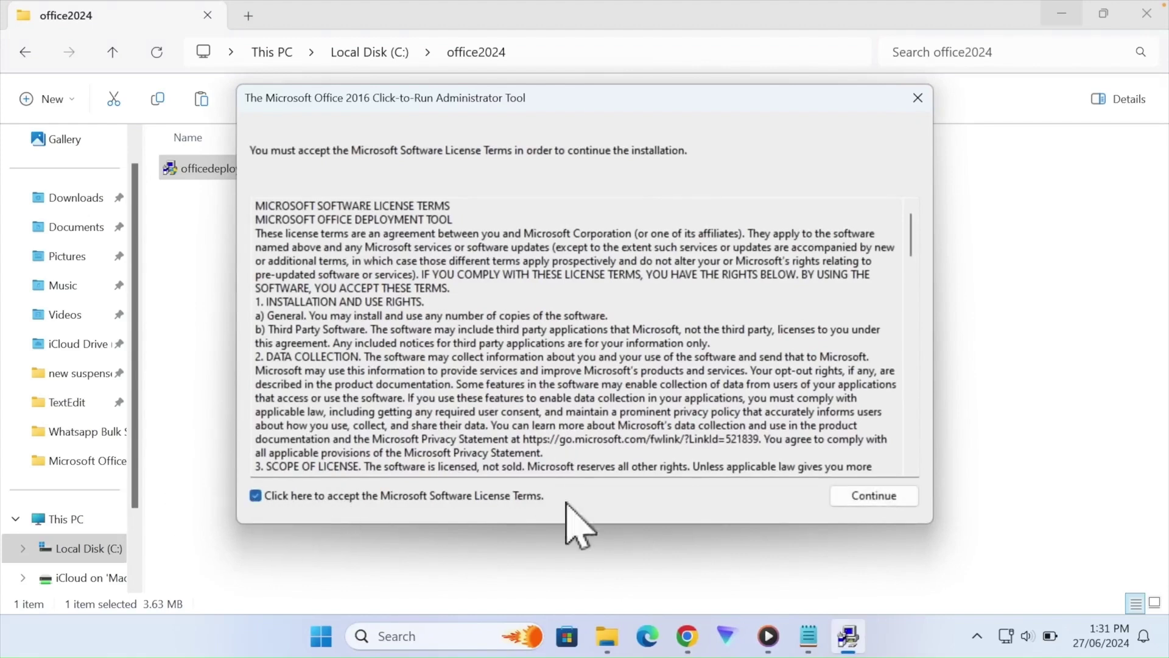
click(869, 496)
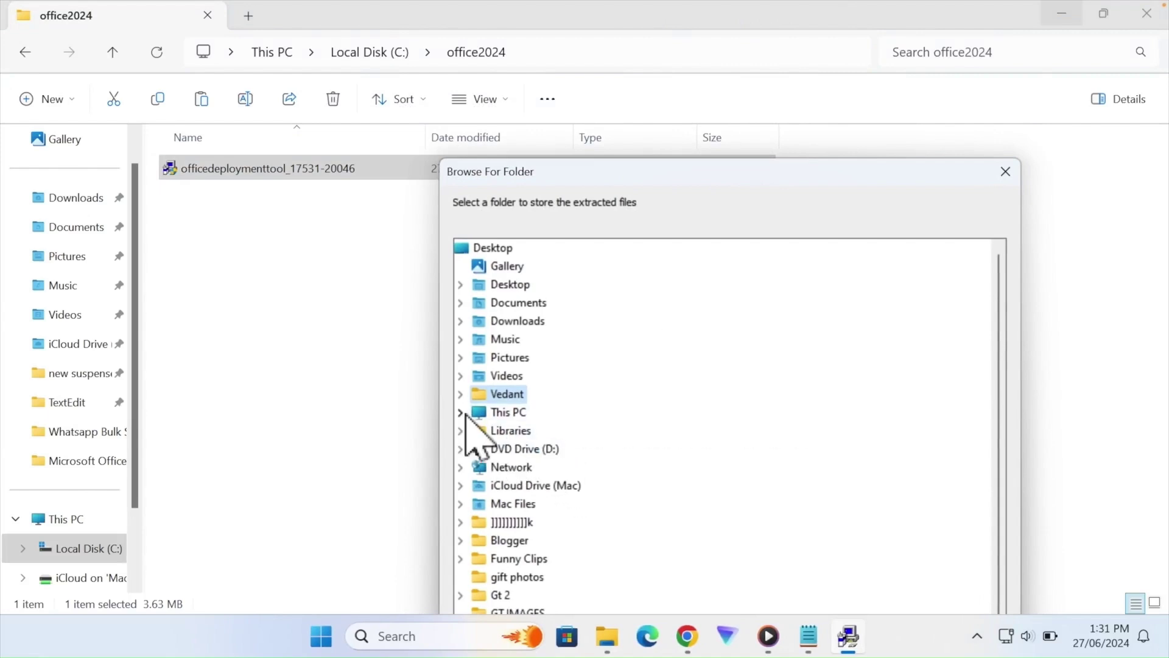
- Extract the tool's files into C:\office2024 and dismiss the success message
click(461, 413)
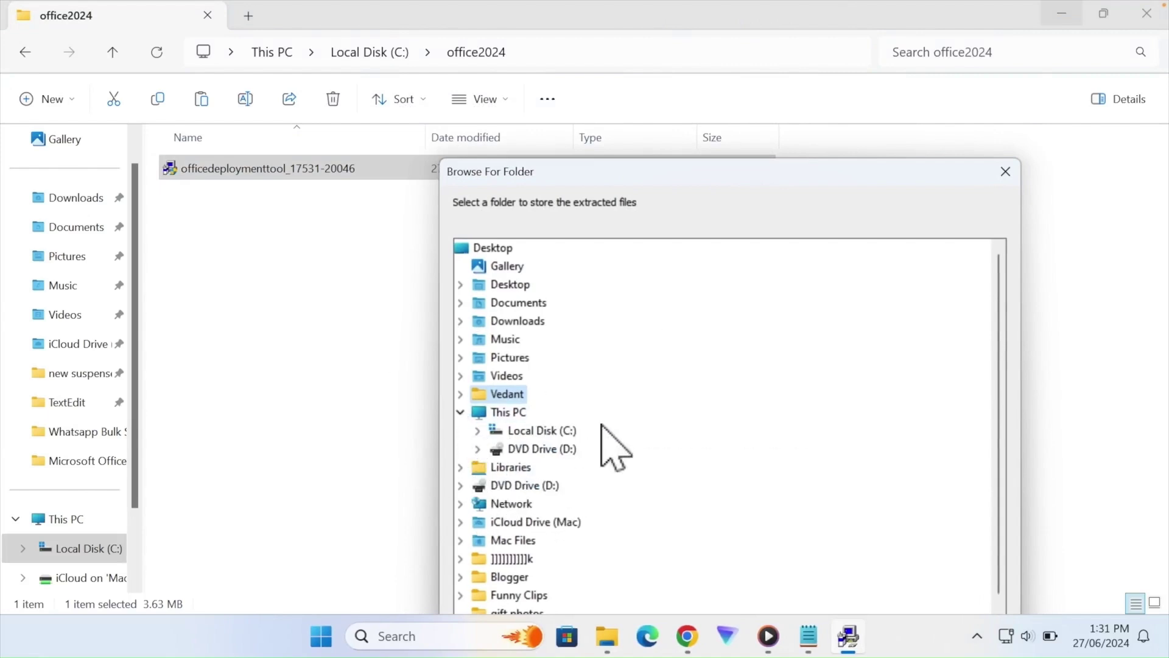
double_click(548, 431)
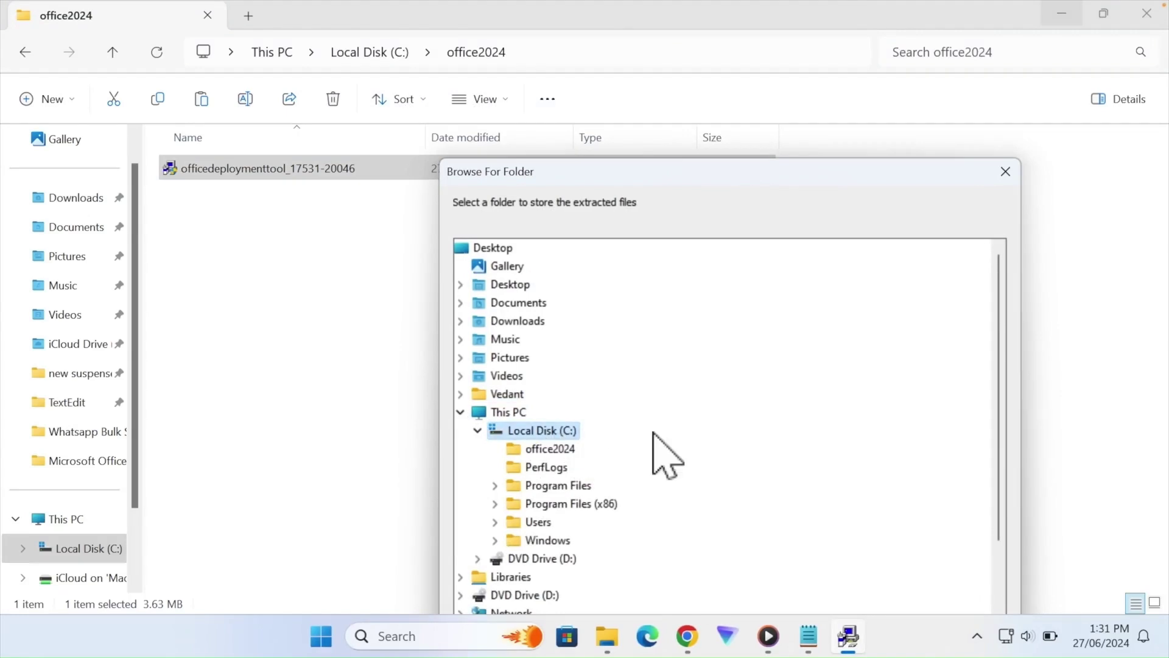
click(574, 454)
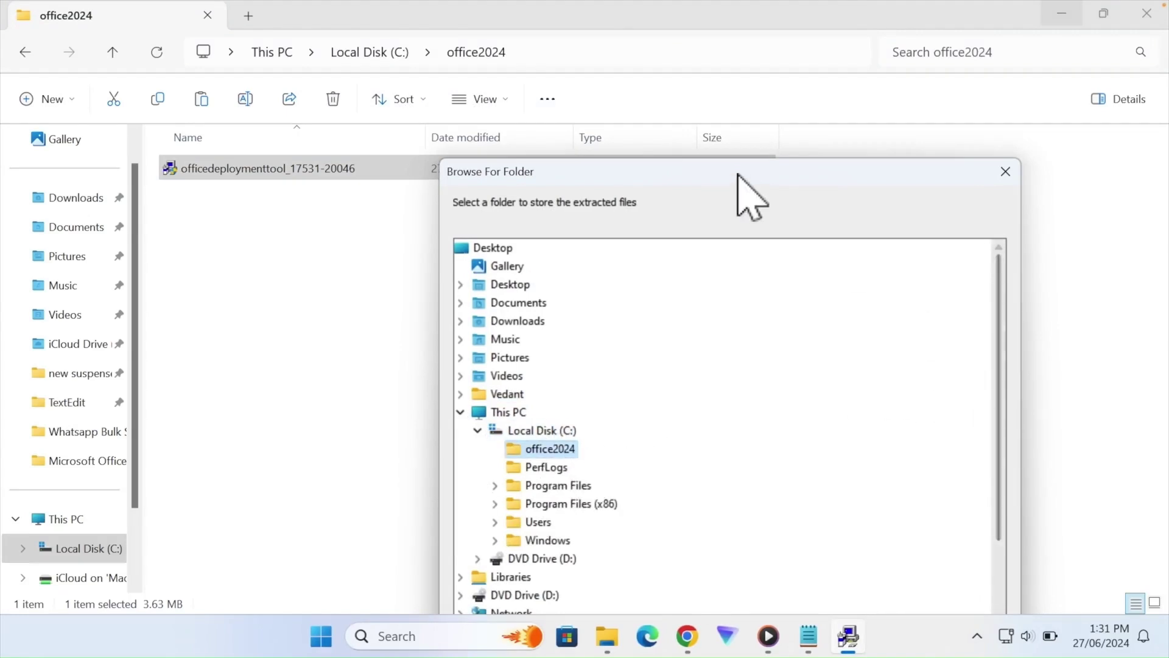
drag(737, 170, 687, 18)
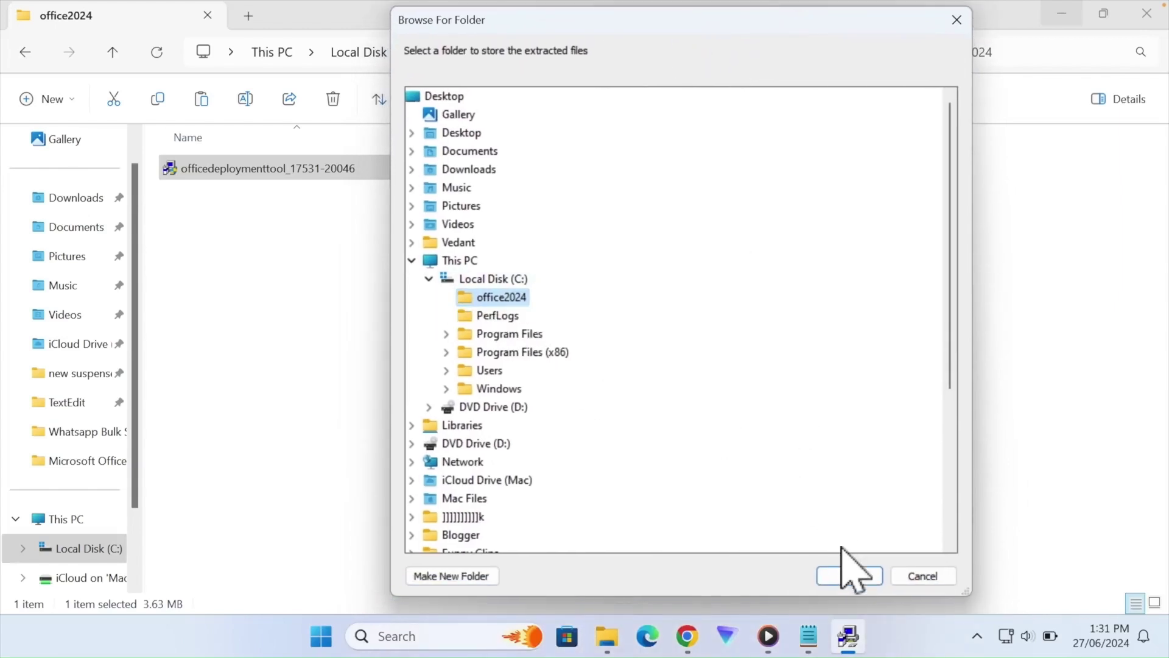
click(847, 576)
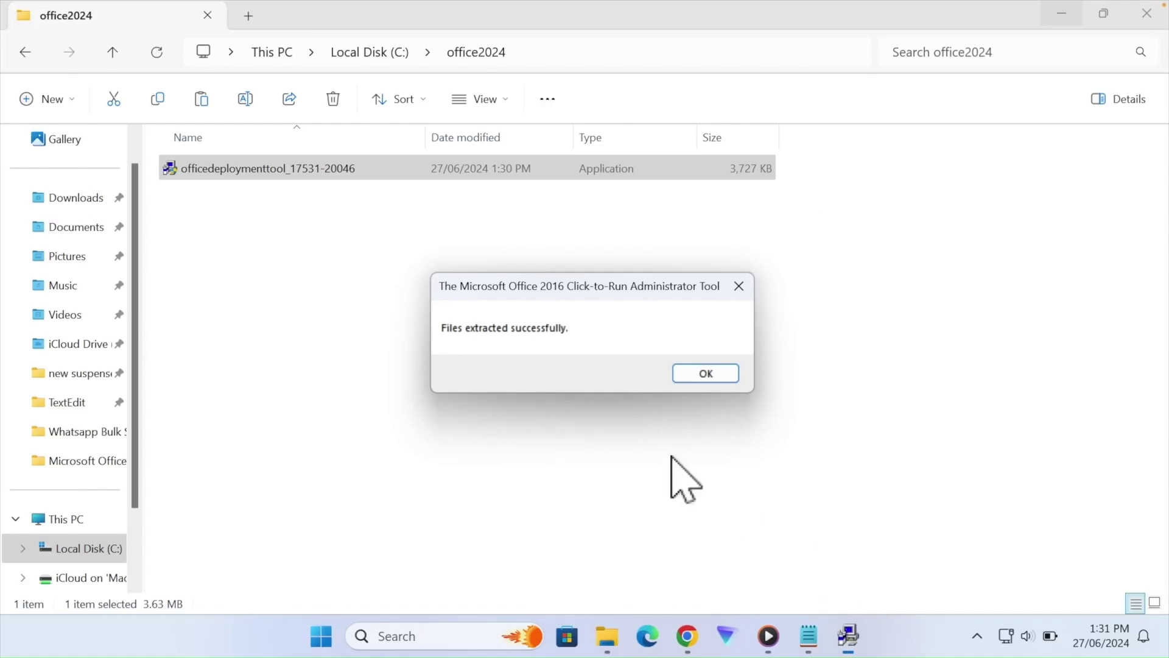
click(719, 373)
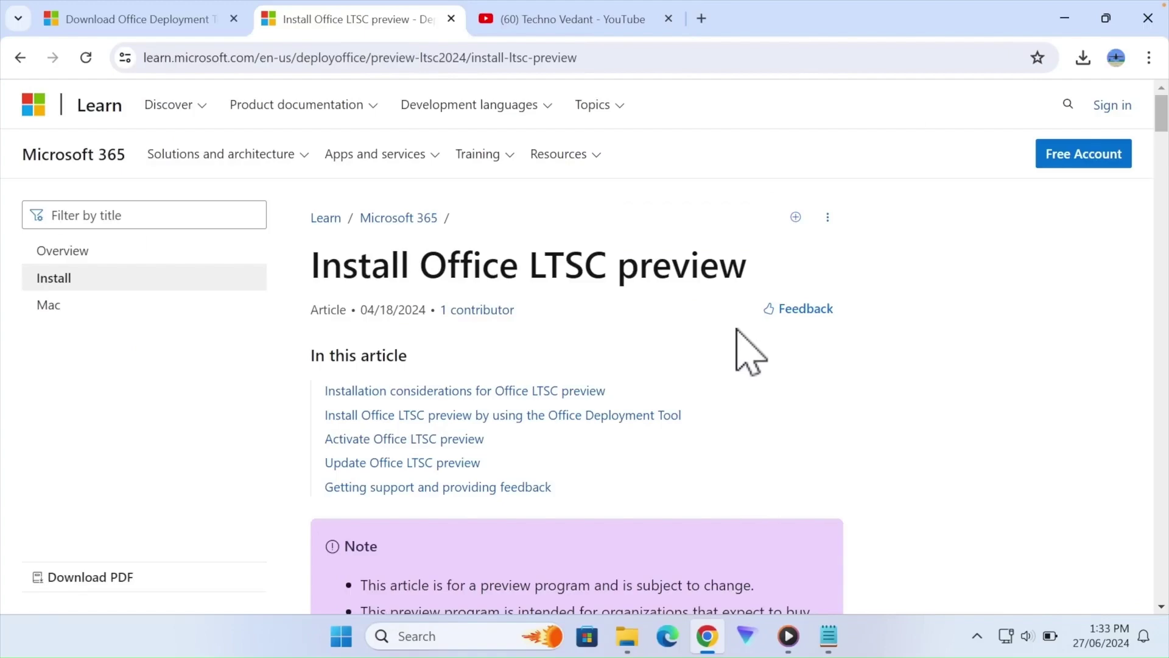
- Copy the sample Office LTSC 2024 configuration XML from Microsoft Learn into a new Notepad window
scroll(737, 329, down, 15)
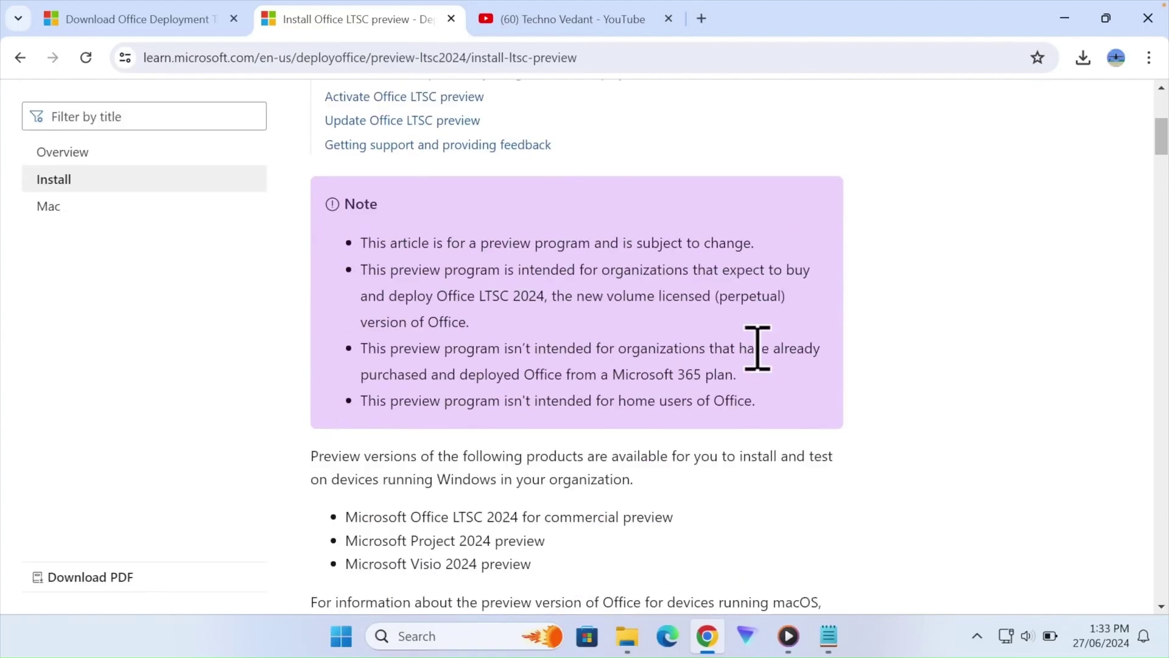
scroll(737, 330, down, 15)
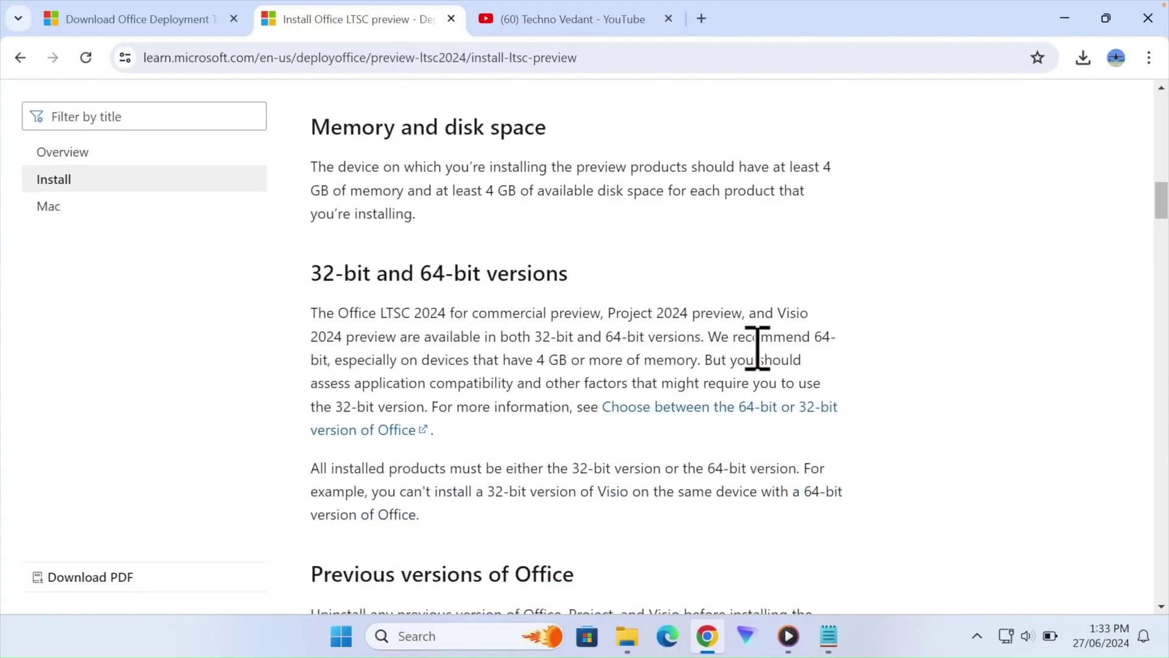
scroll(757, 348, down, 10)
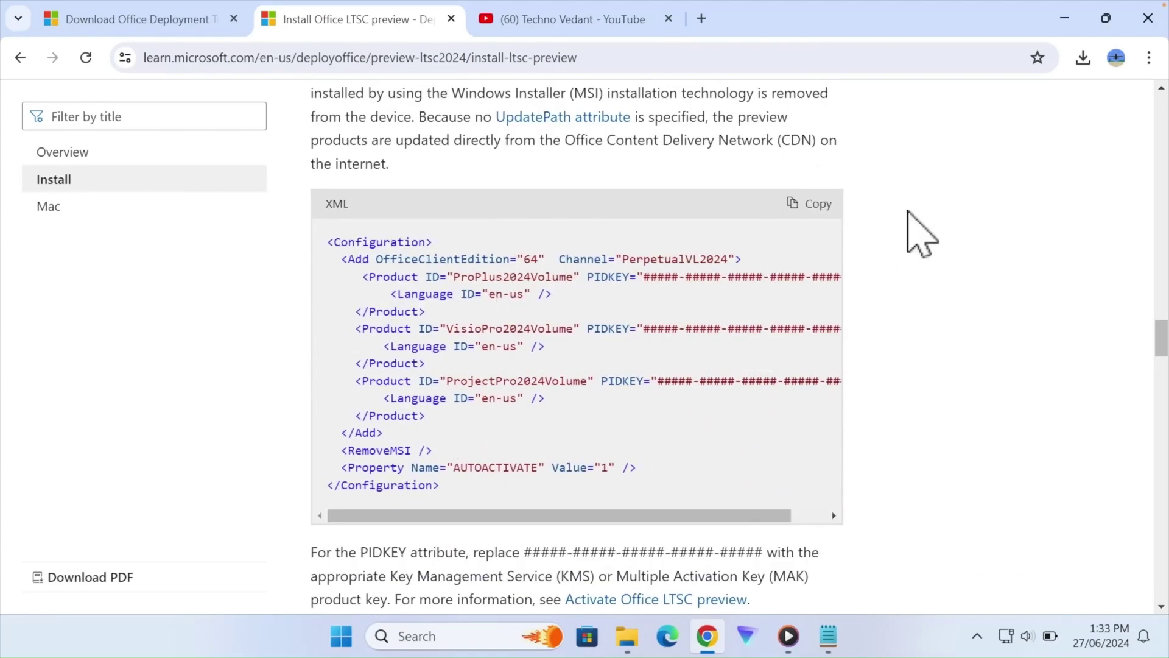
click(837, 210)
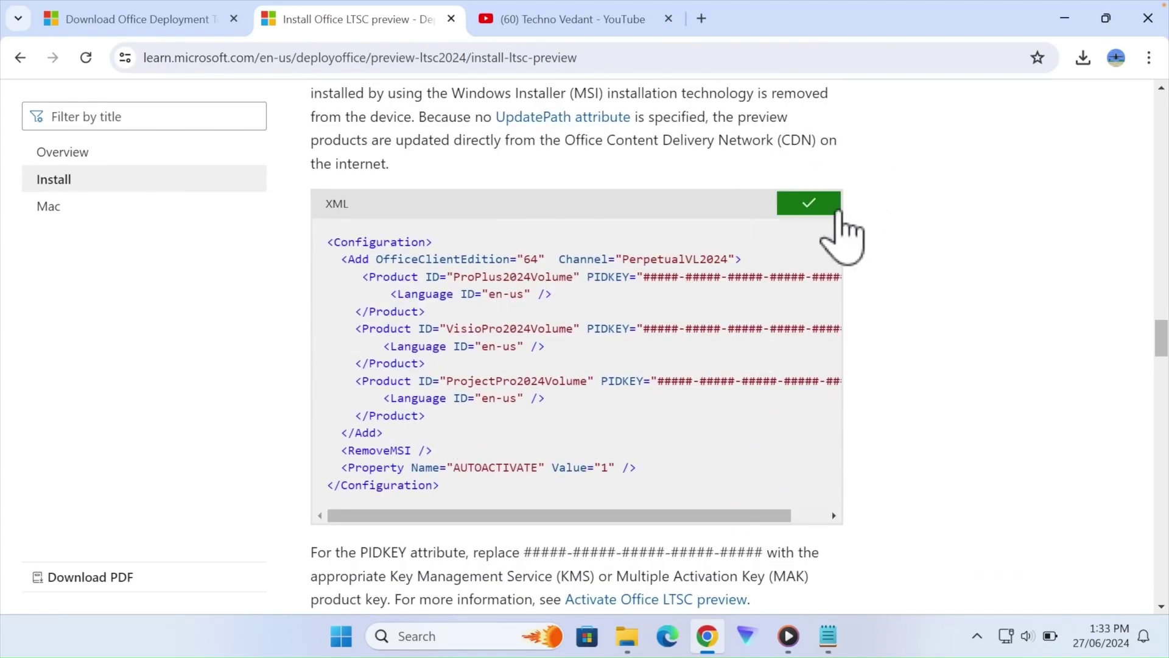
click(829, 634)
- Paste the sample configuration XML into Notepad
key(ctrl+v)
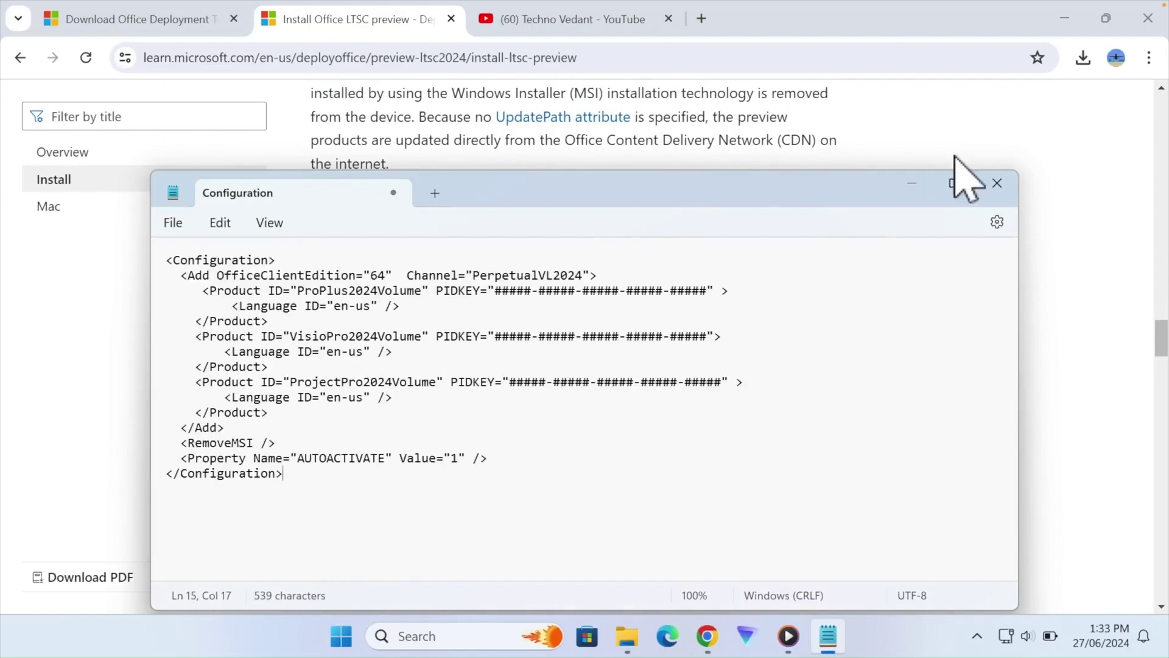
click(954, 183)
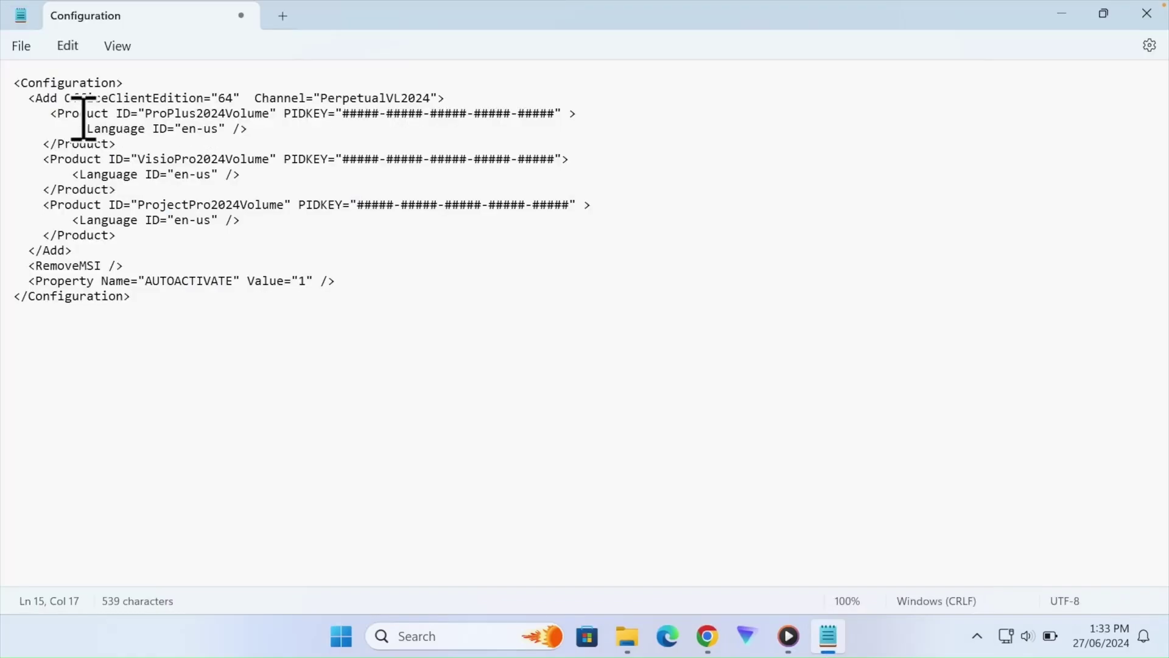
drag(65, 98, 196, 97)
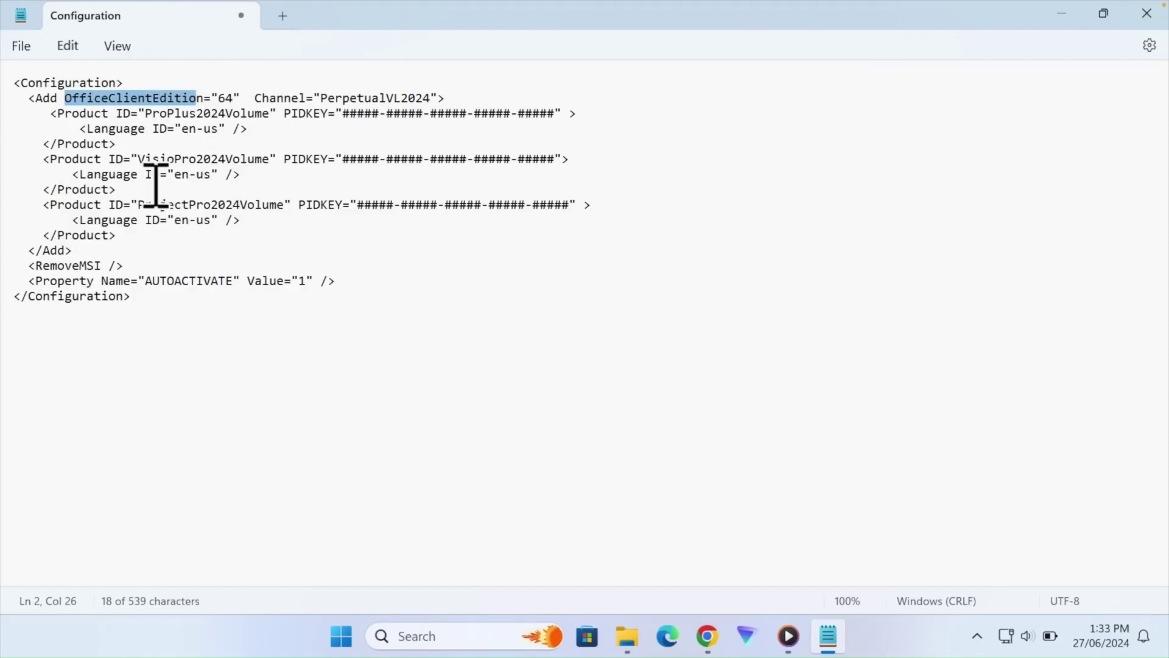
- Delete the Visio and Project product blocks, leaving ProPlus2024Volume, and select the PIDKEY placeholder
drag(131, 159, 168, 159)
drag(138, 205, 189, 205)
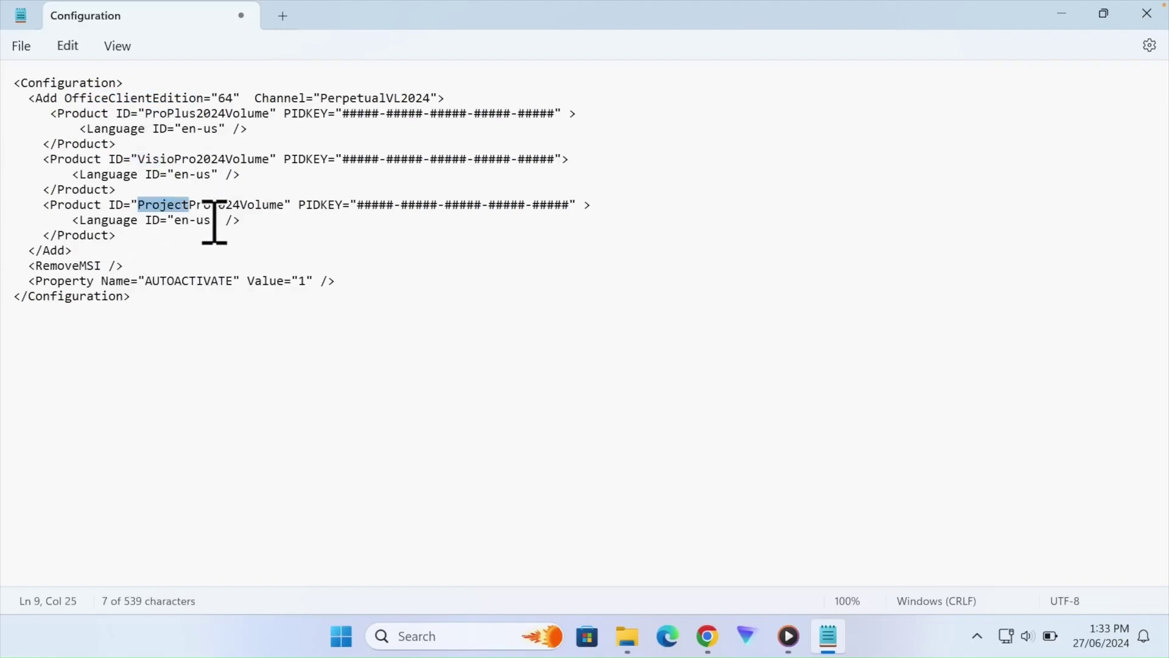
drag(268, 222, 48, 146)
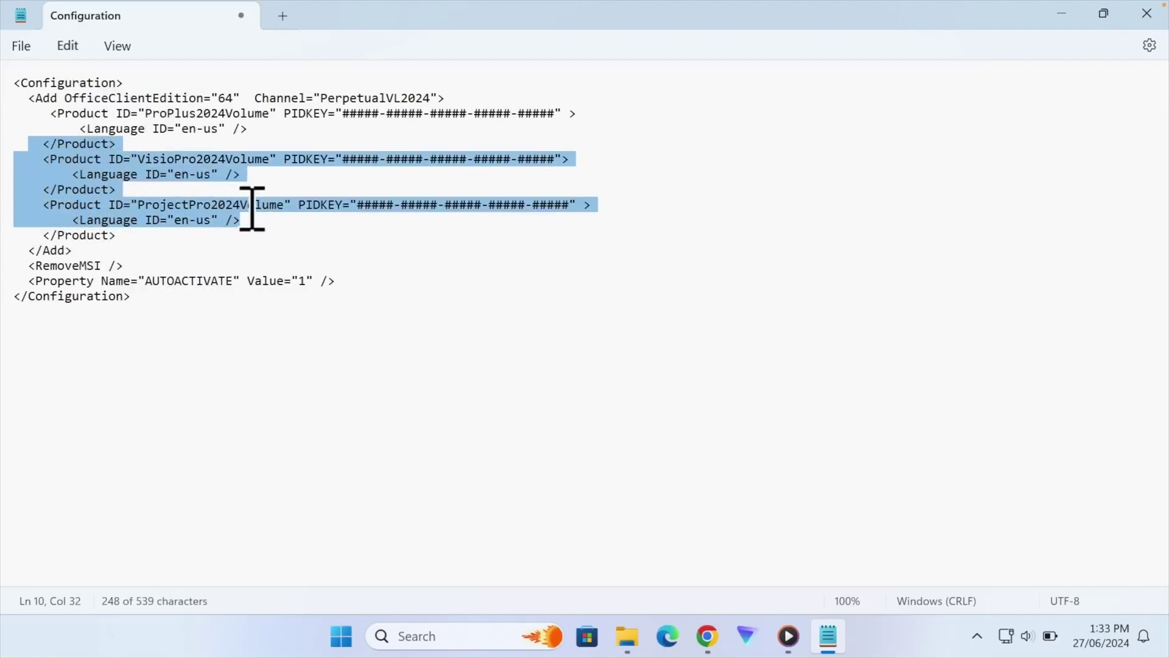
key(Delete)
drag(337, 114, 546, 114)
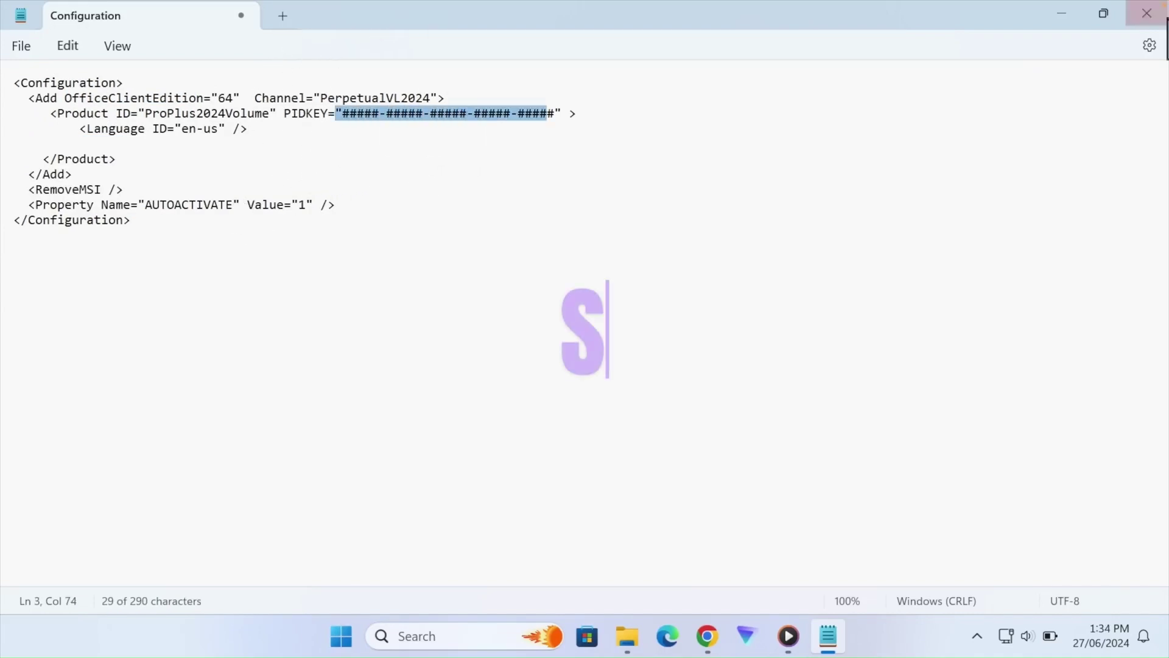
click(714, 650)
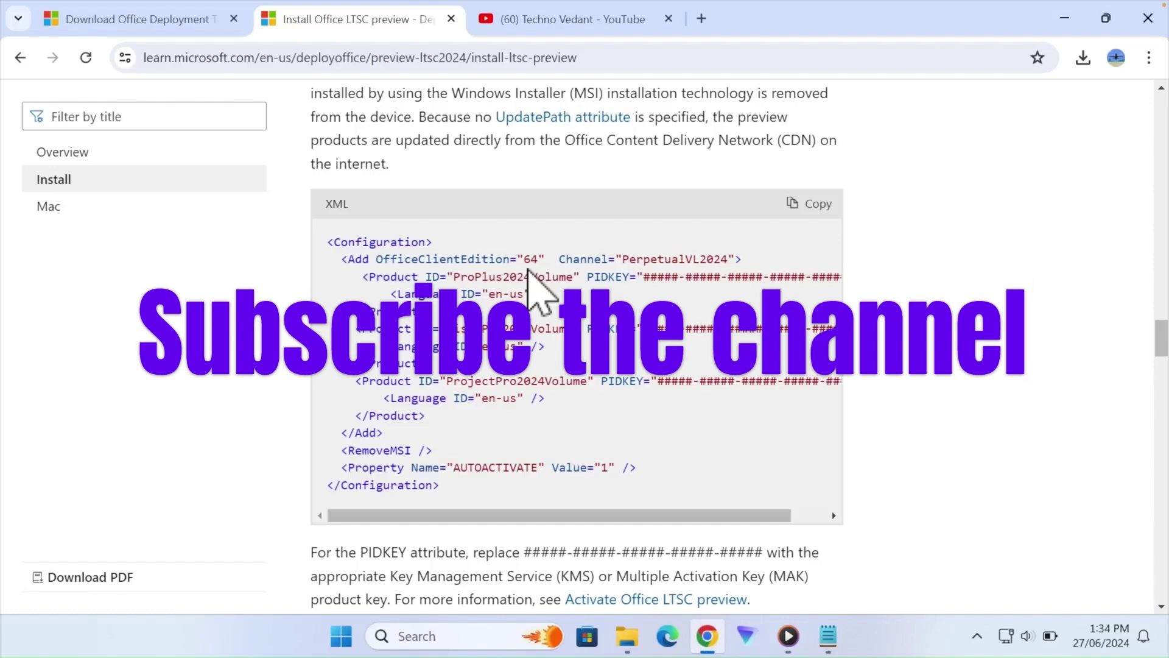
- Copy the Office LTSC 2024 key from the KMS product key table back to Notepad
scroll(529, 274, down, 12)
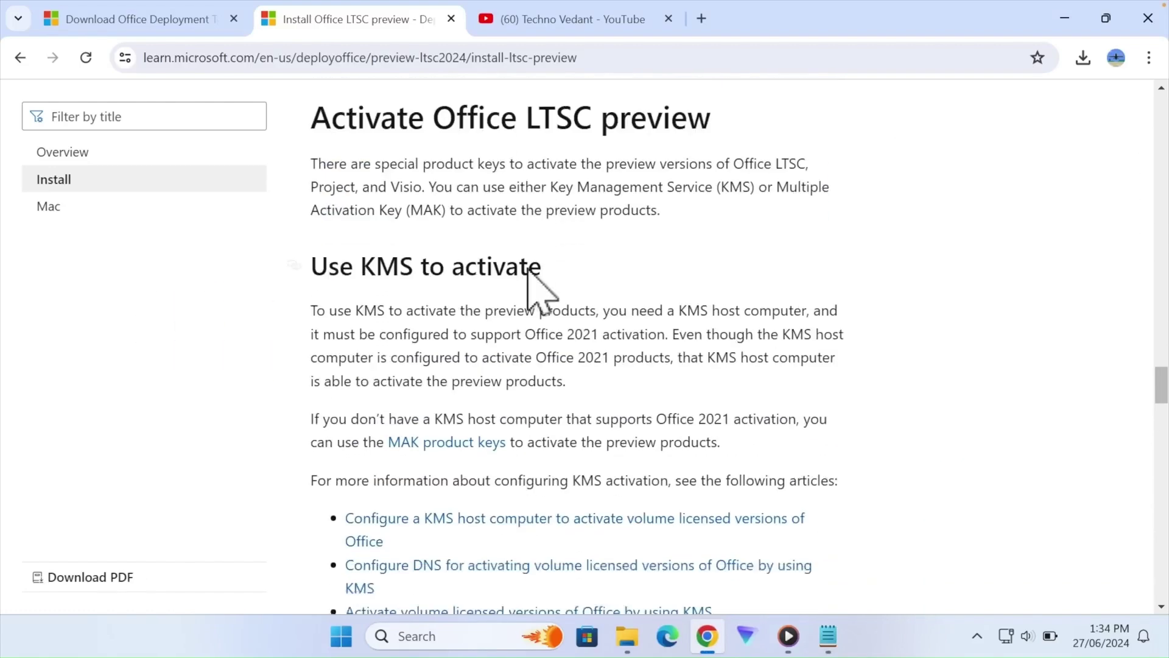
scroll(530, 274, down, 11)
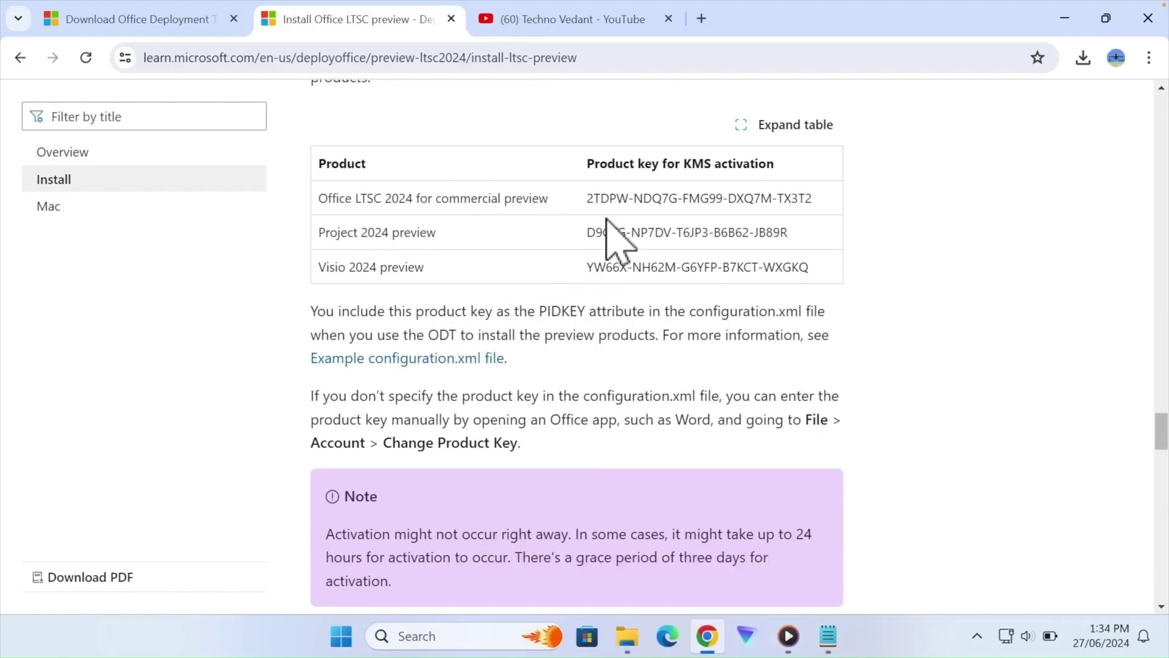
drag(682, 164, 822, 183)
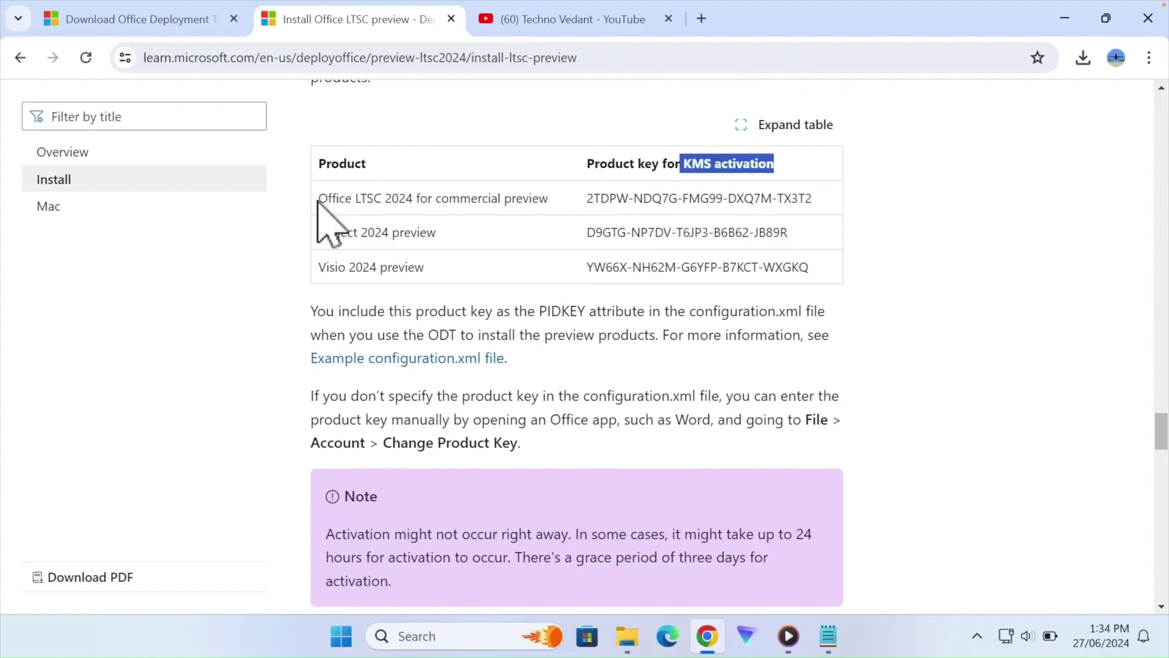
drag(318, 199, 823, 225)
click(611, 214)
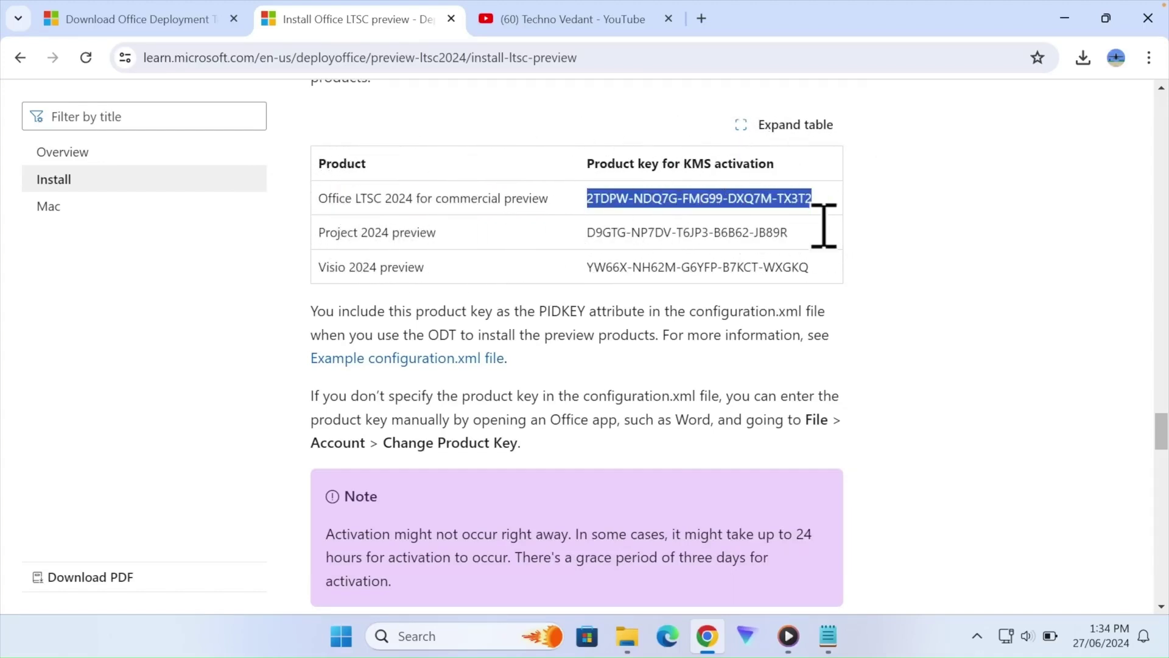
right_click(807, 210)
click(478, 223)
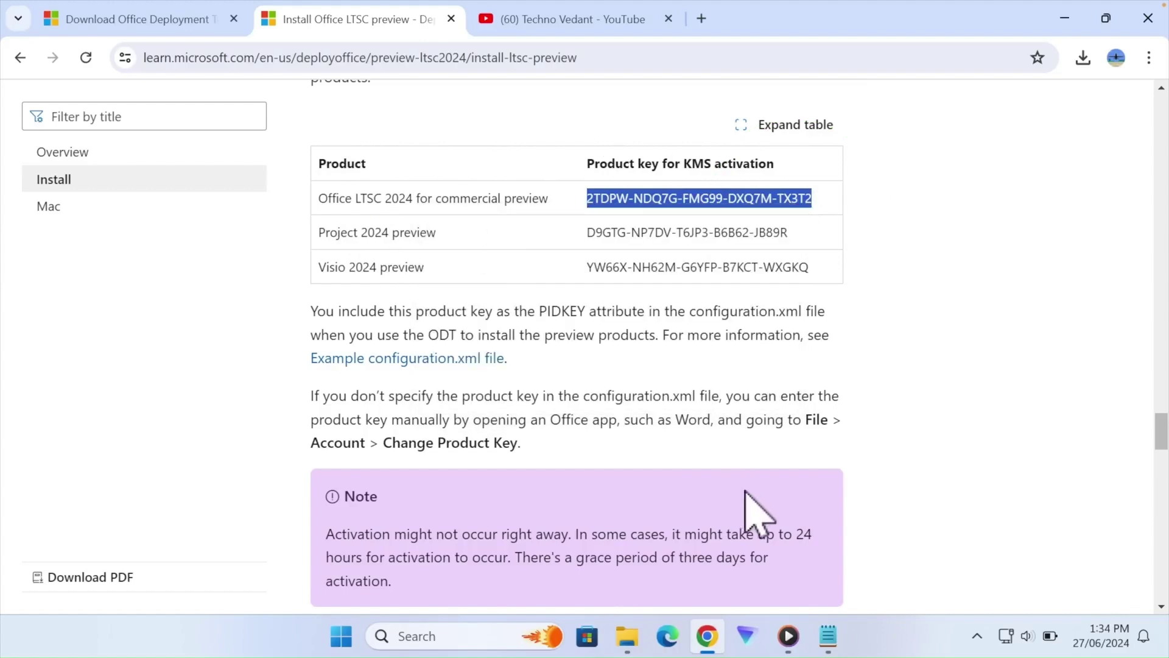
click(828, 636)
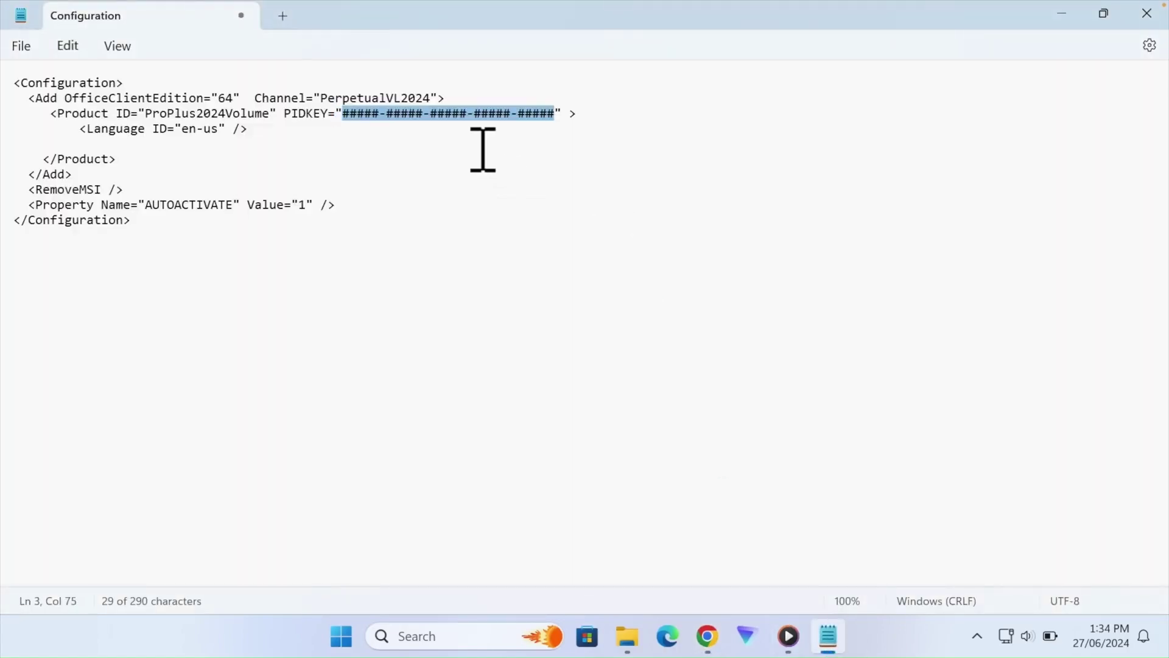
- Paste the copied KMS key over the PIDKEY placeholder value
right_click(464, 122)
click(519, 253)
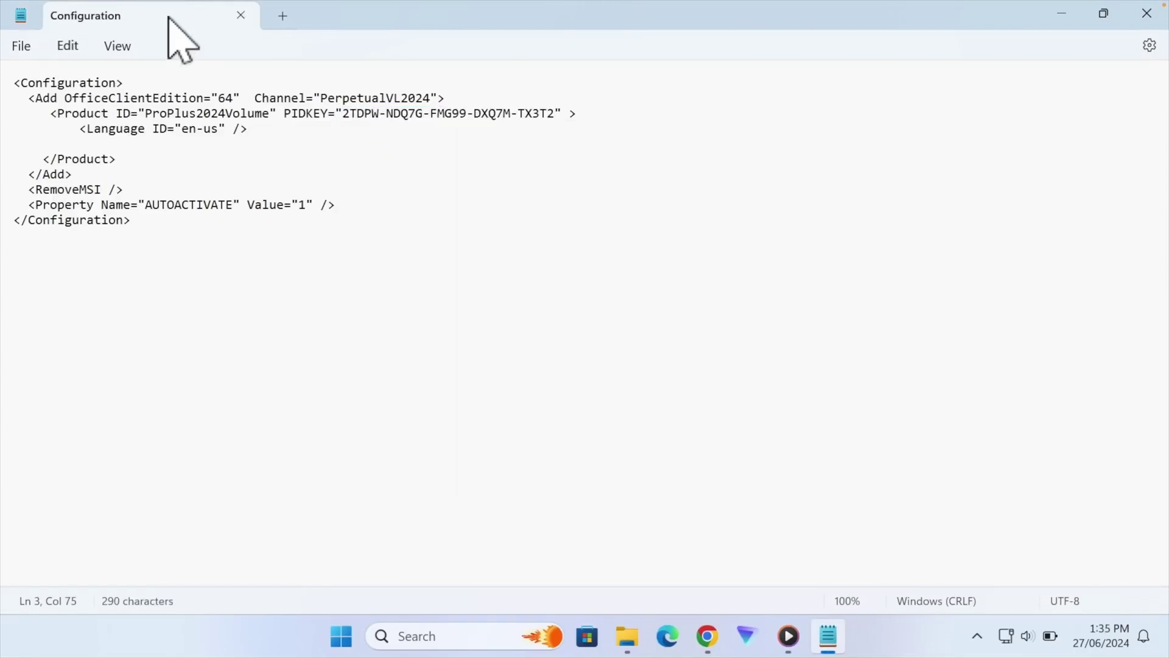
click(22, 48)
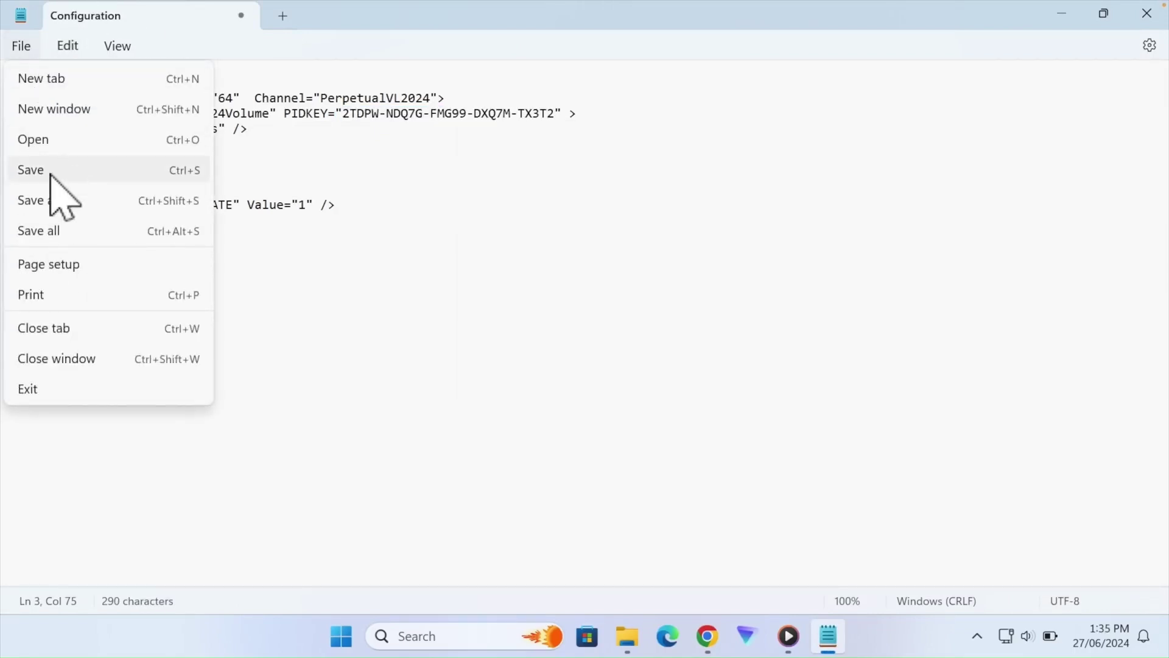
click(49, 174)
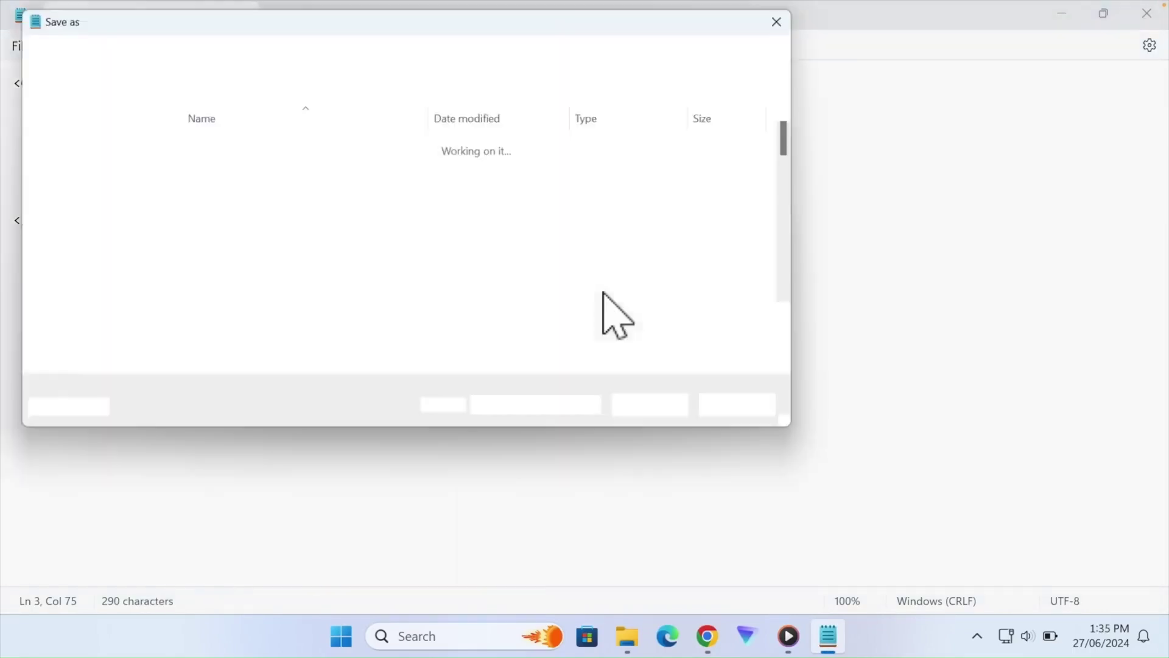
- Save the file as configuration.xml in C:\office2024
double_click(300, 164)
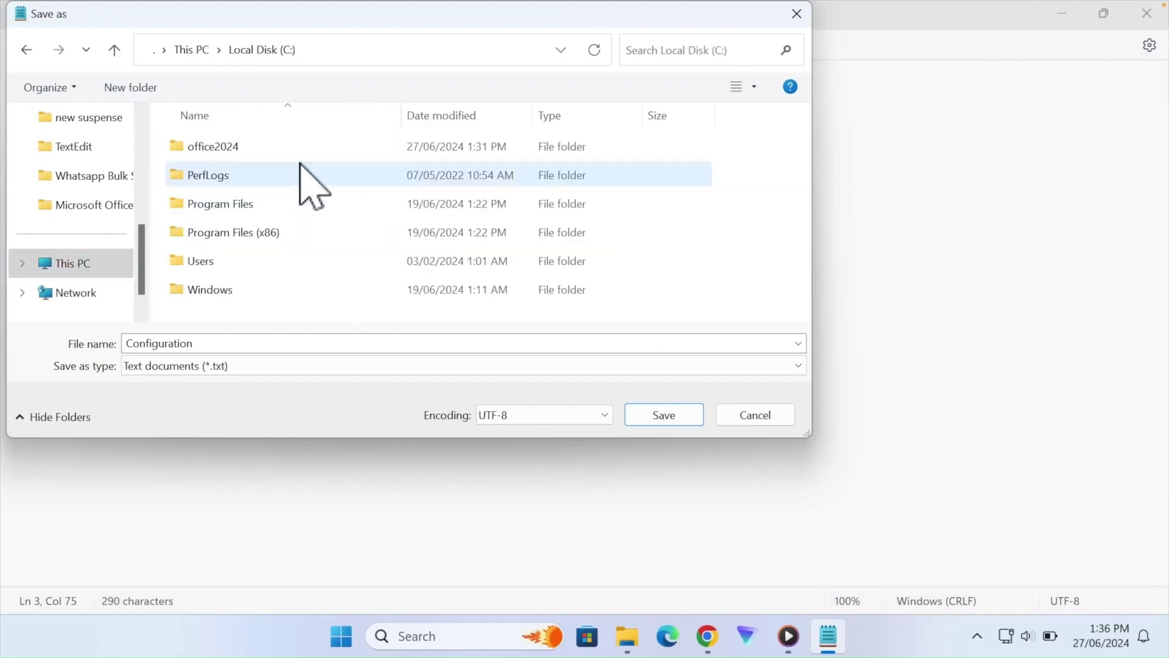
double_click(214, 151)
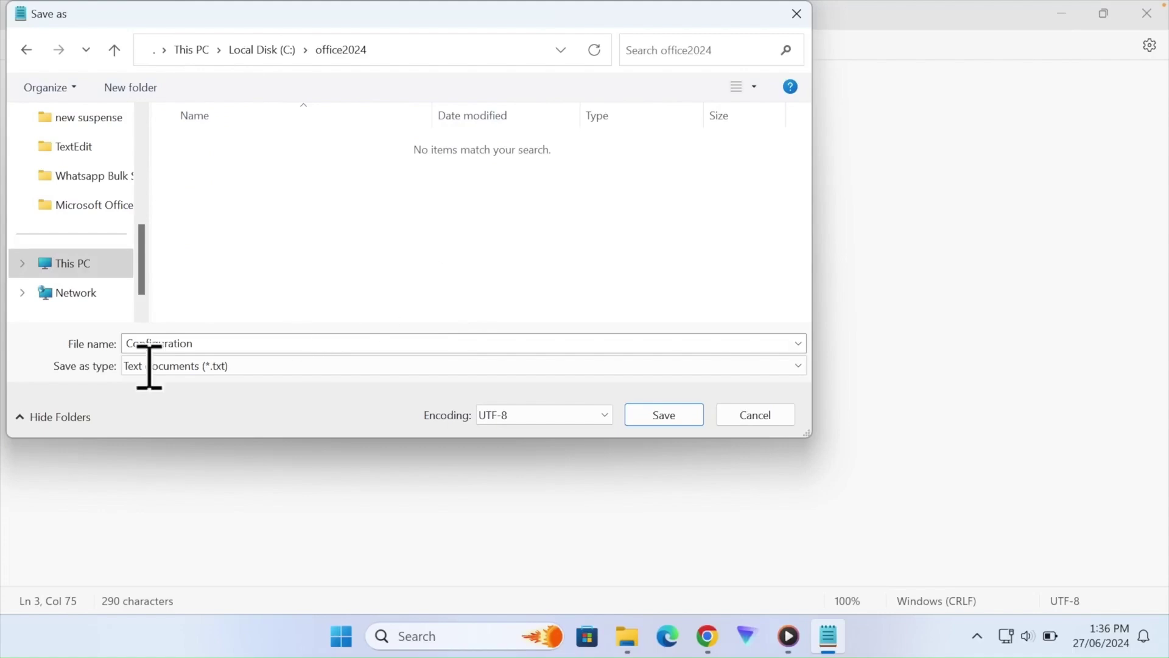
double_click(152, 344)
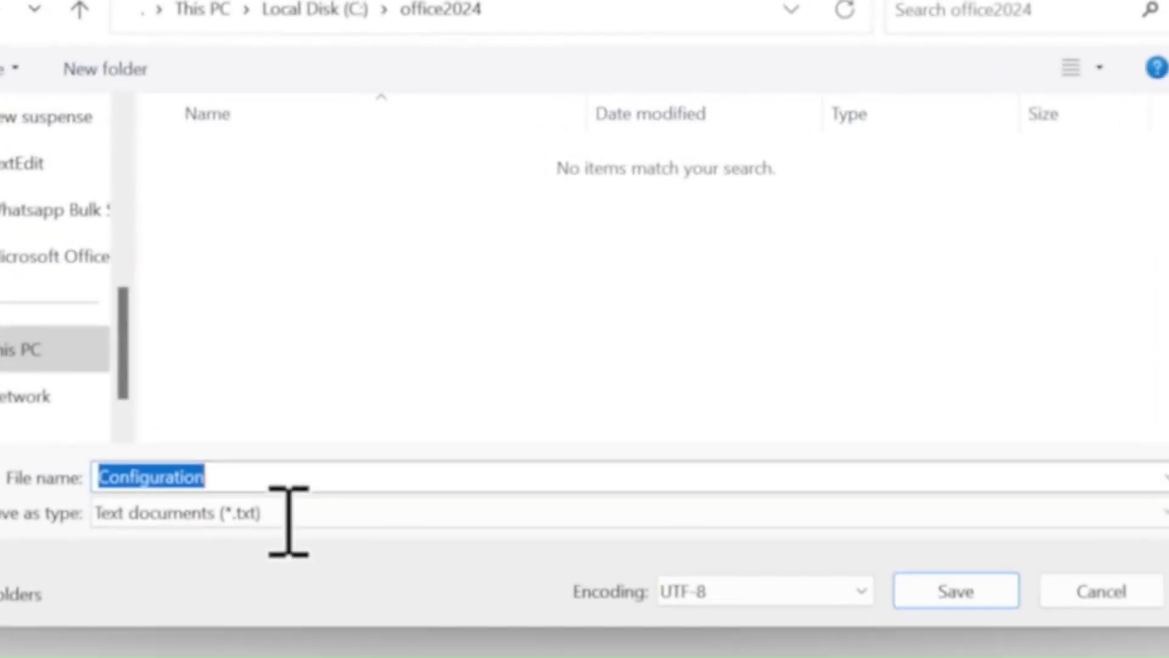
click(344, 490)
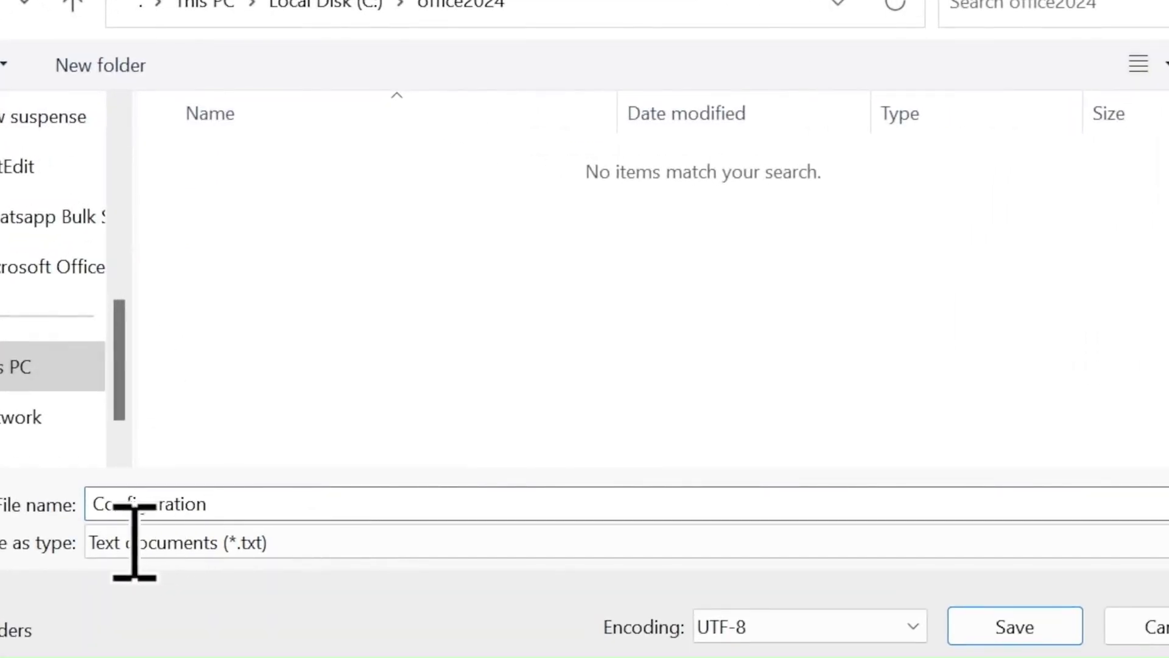
key(BackSpace)
text(c)
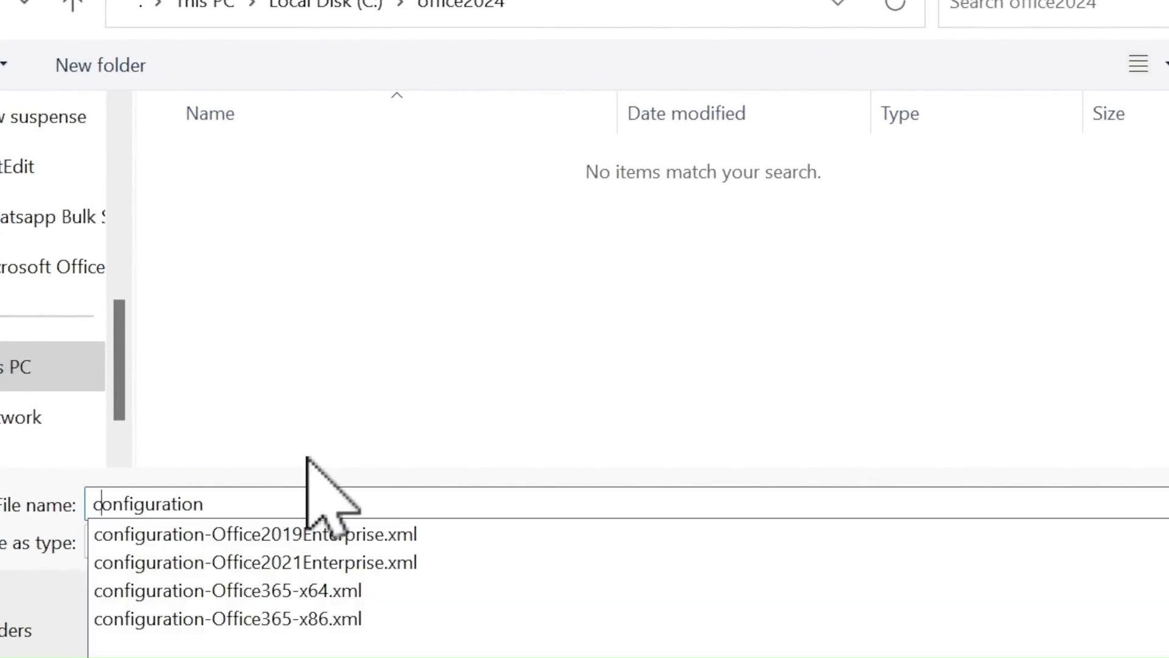
text(.x)
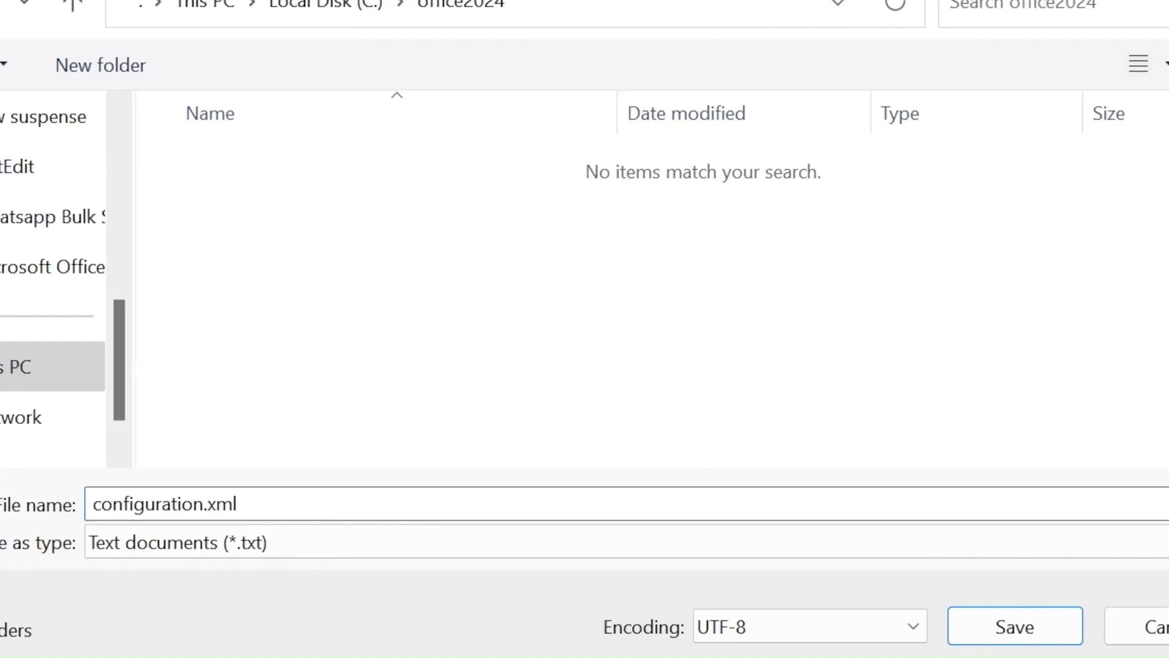
text(ml)
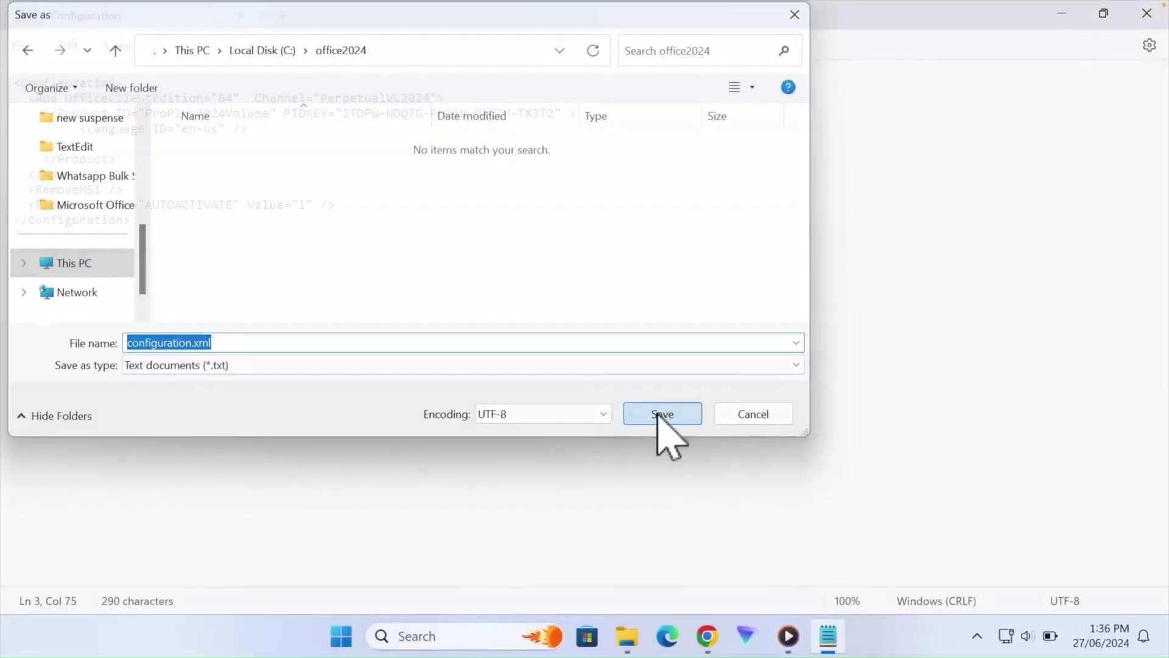
click(776, 483)
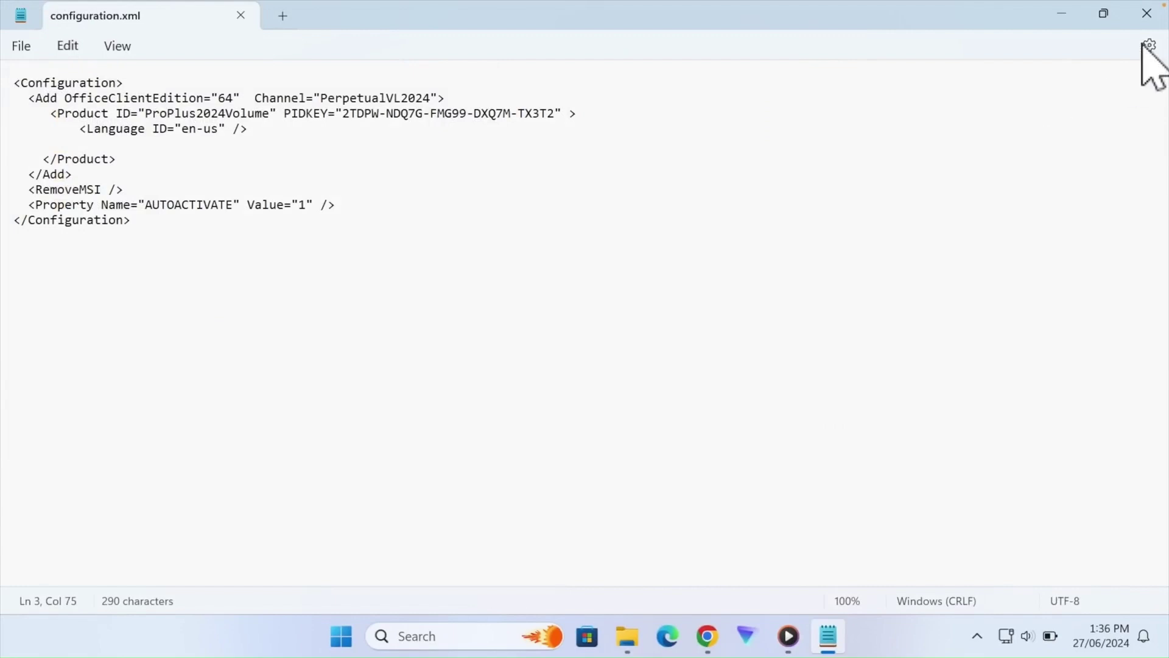
- Close Notepad and verify the 299-byte configuration file in the office2024 folder
click(1146, 13)
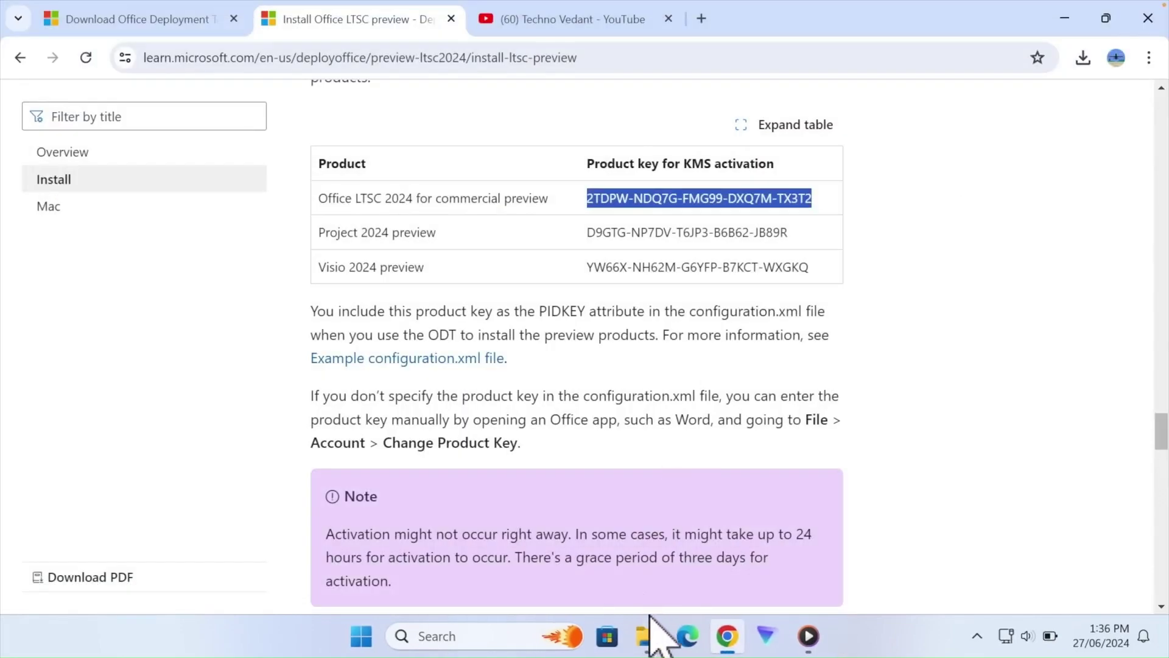
mouse_move(644, 627)
click(575, 554)
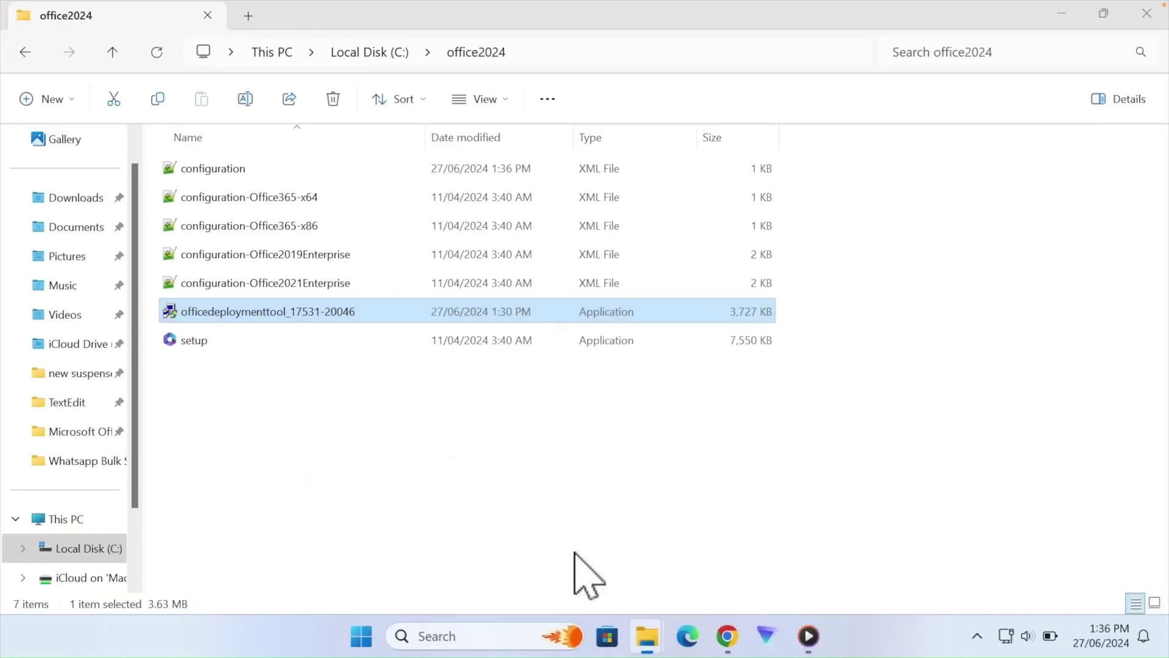
double_click(220, 175)
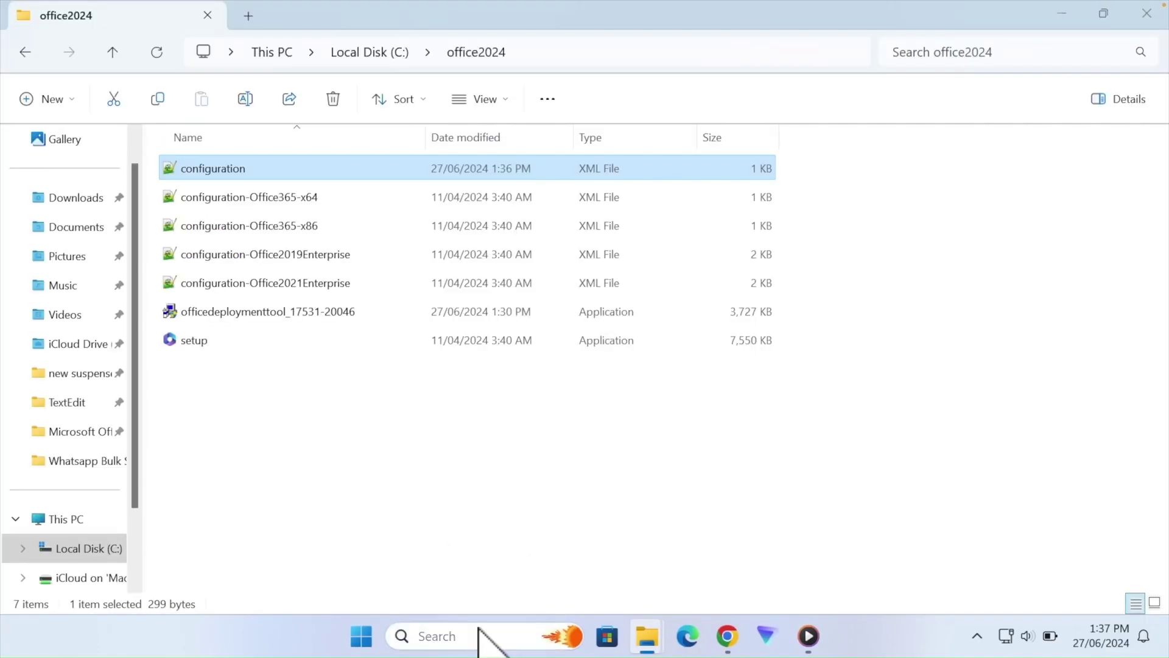
click(481, 630)
- Launch Command Prompt as administrator, maximize it, and change directory to C:\office2024
text(com)
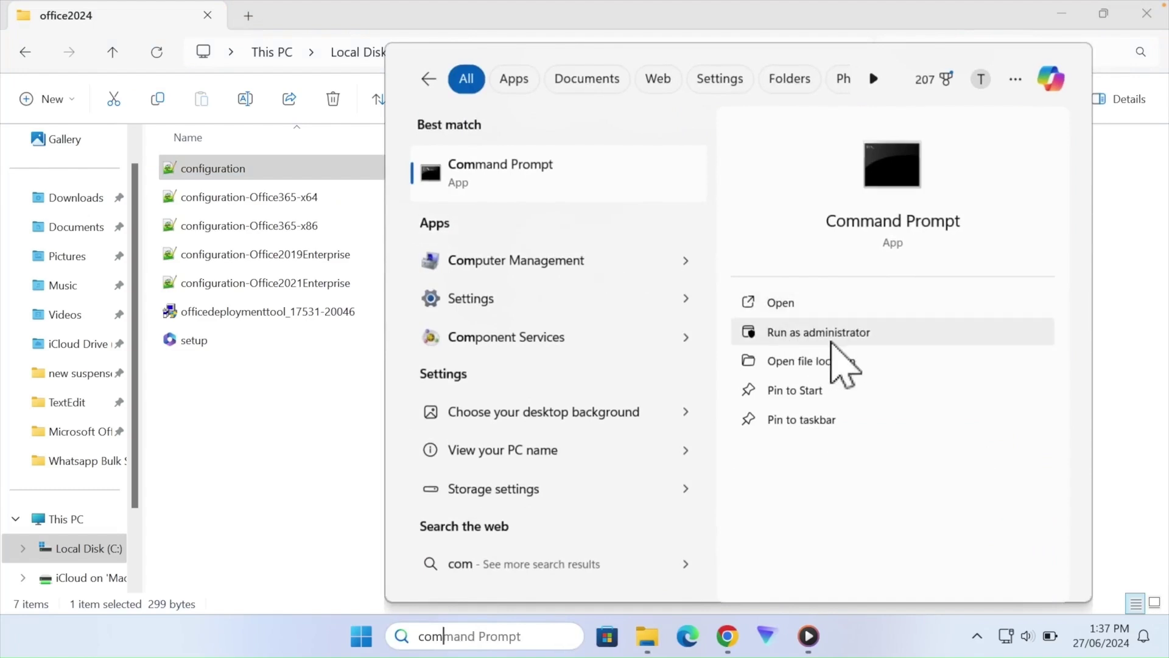
click(827, 332)
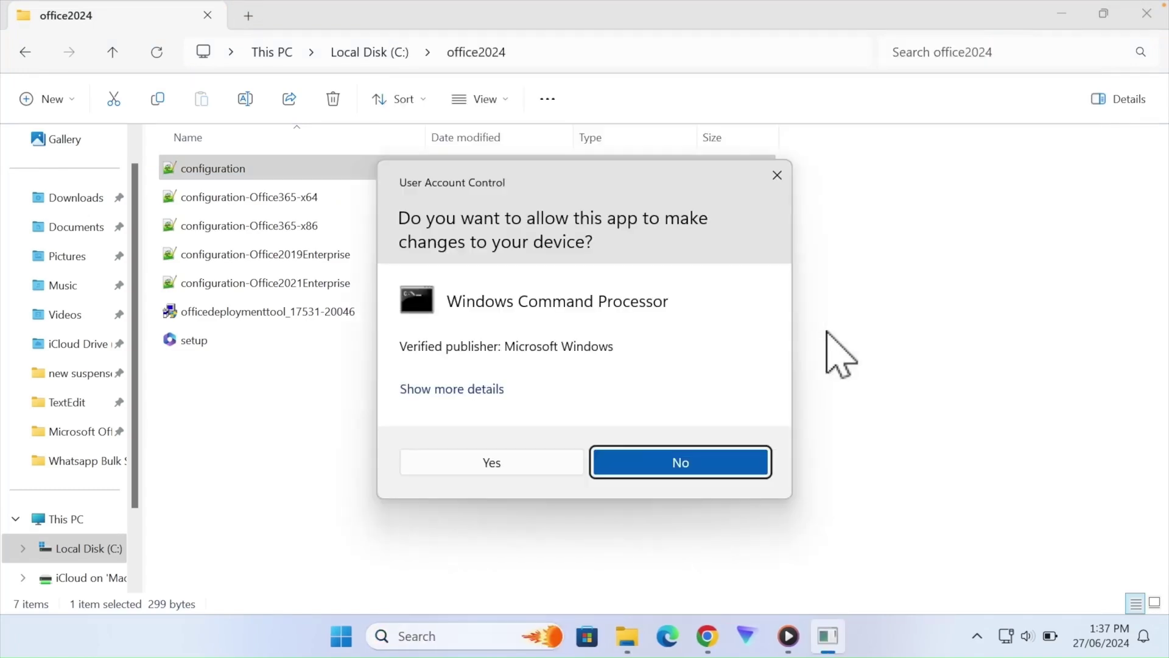
click(512, 462)
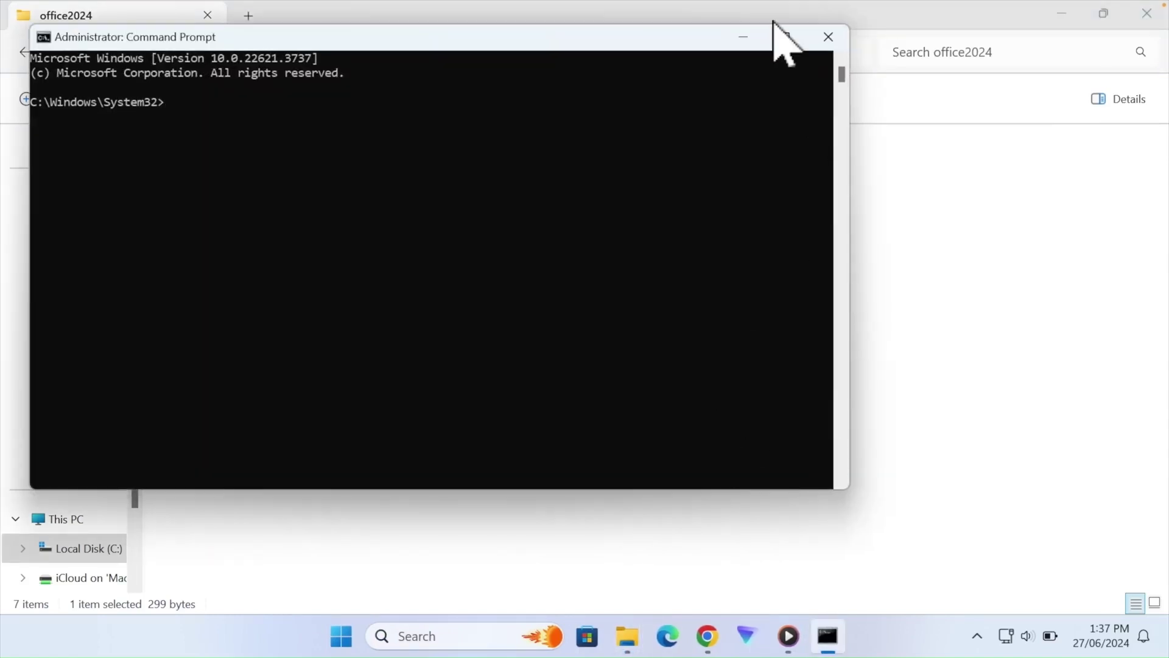
click(785, 37)
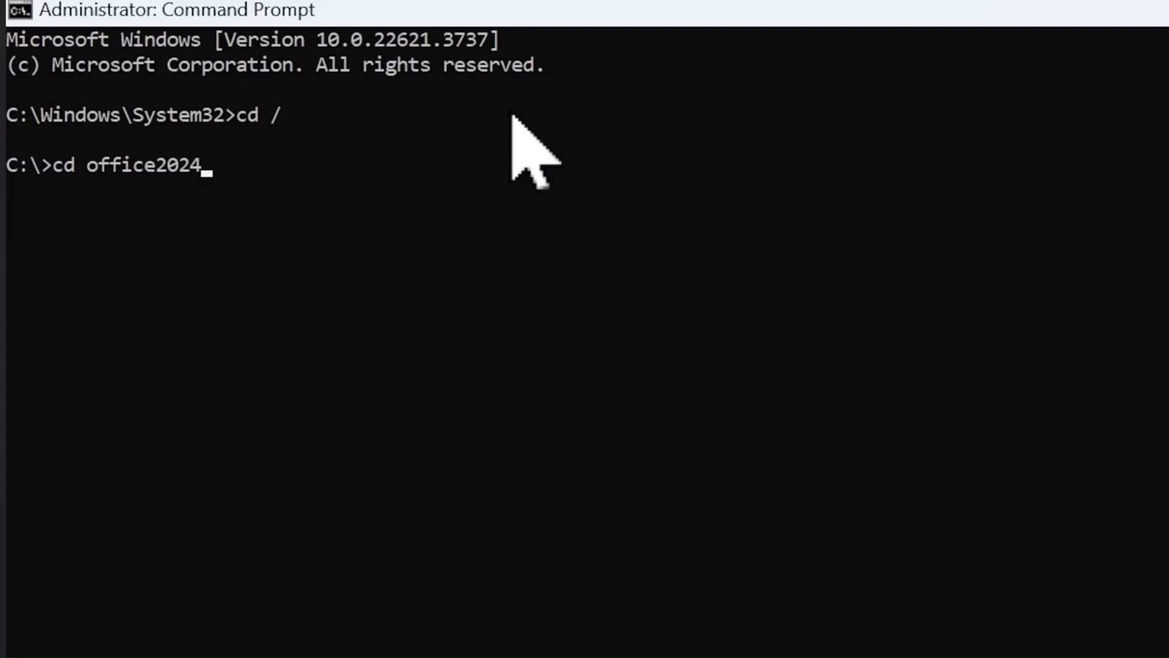
key(Return)
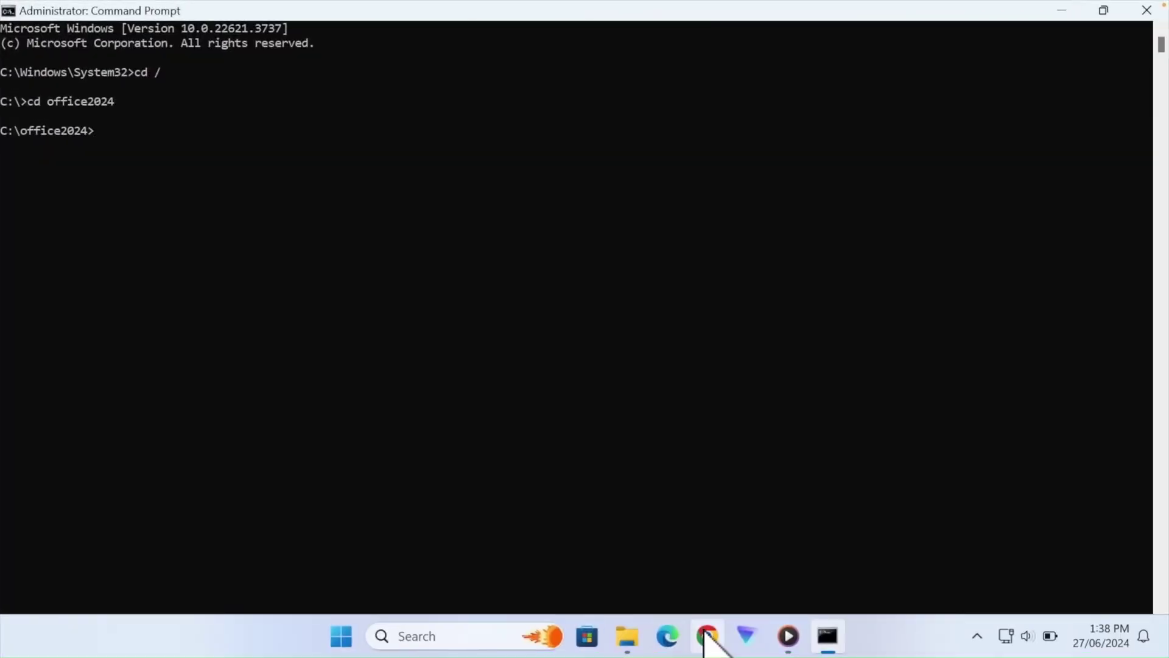
click(706, 637)
- Run the copied 'setup.exe /configure configuration.xml' command in Command Prompt until 'You're all set!' appears
scroll(554, 230, up, 12)
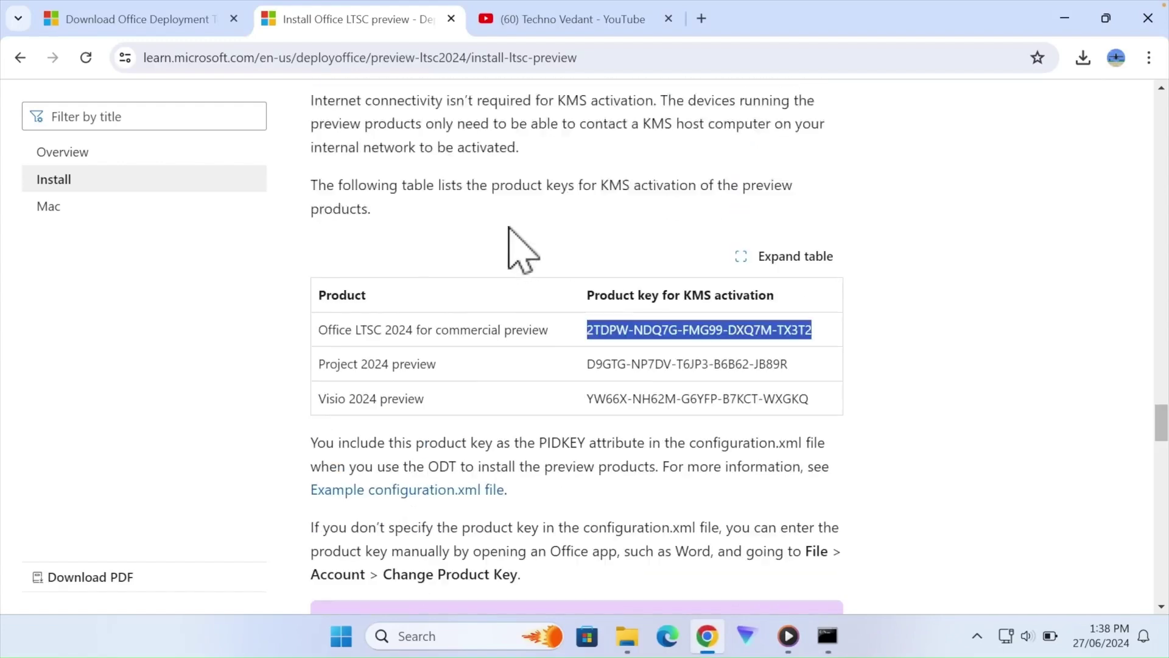
scroll(509, 228, up, 10)
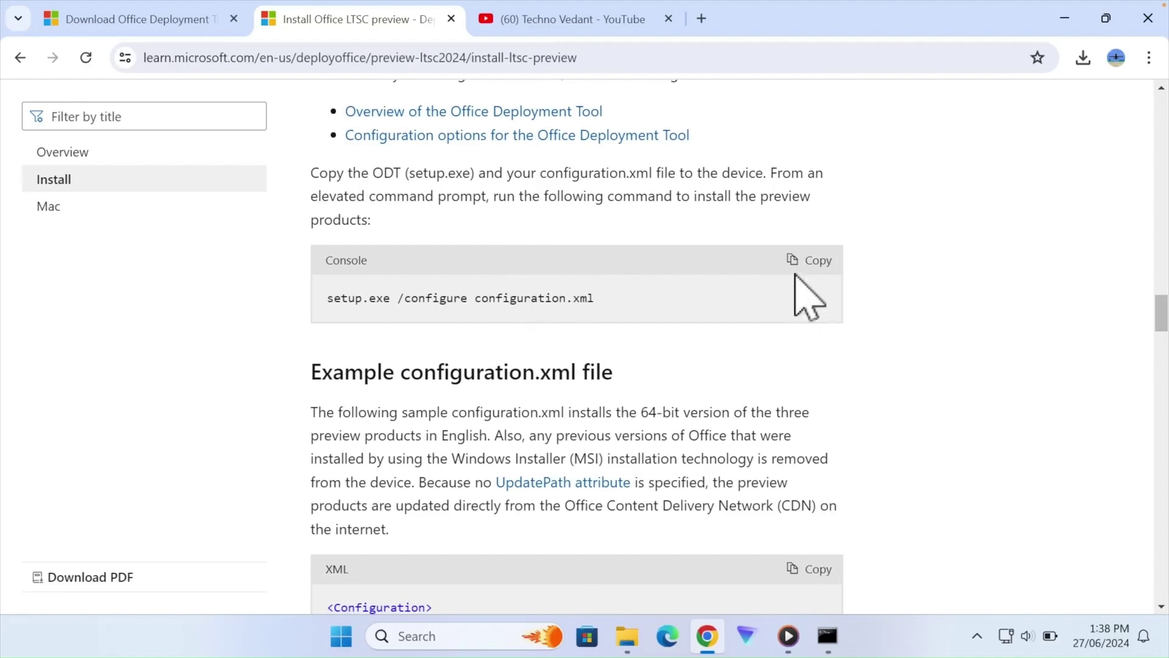
click(812, 262)
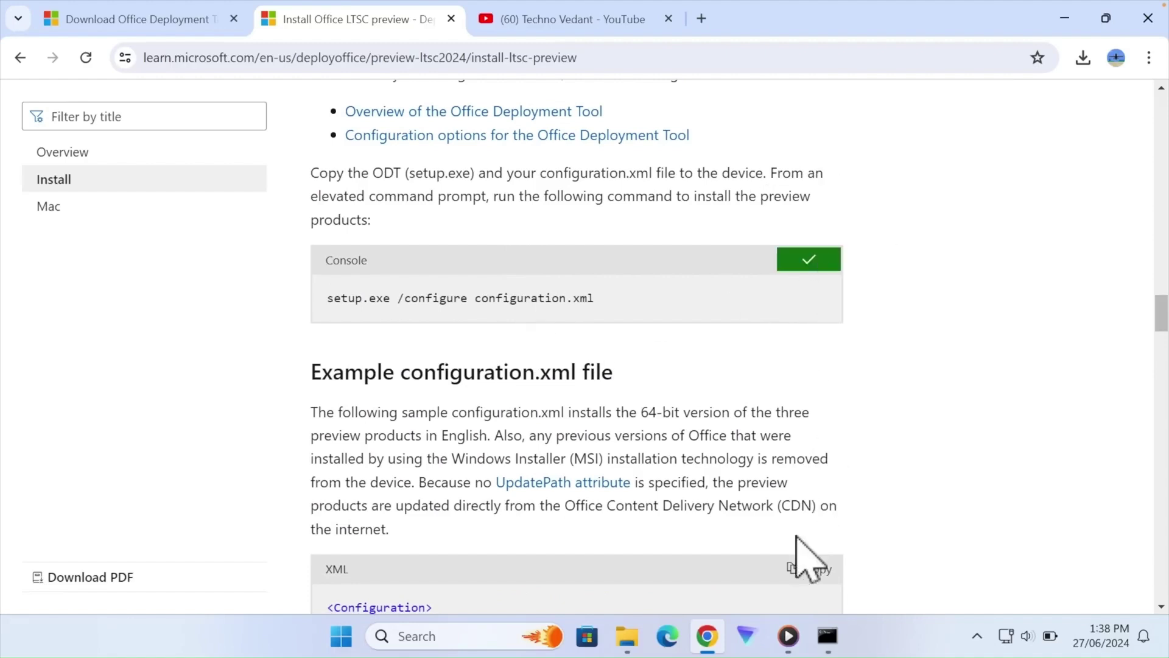
click(826, 636)
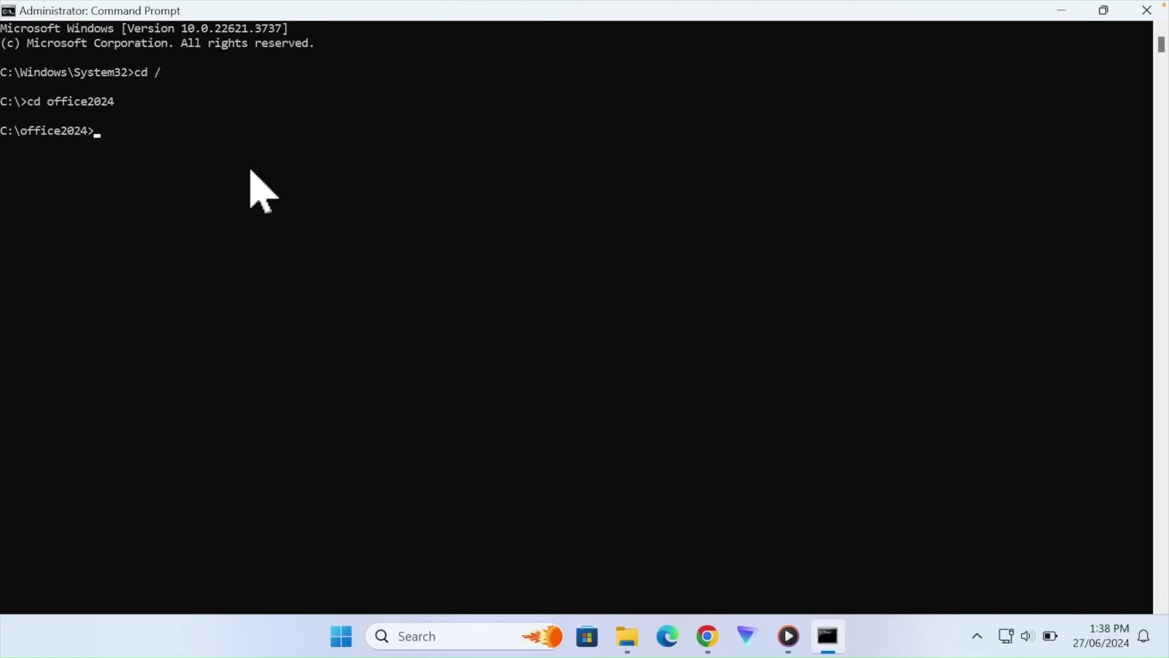
key(ctrl+v)
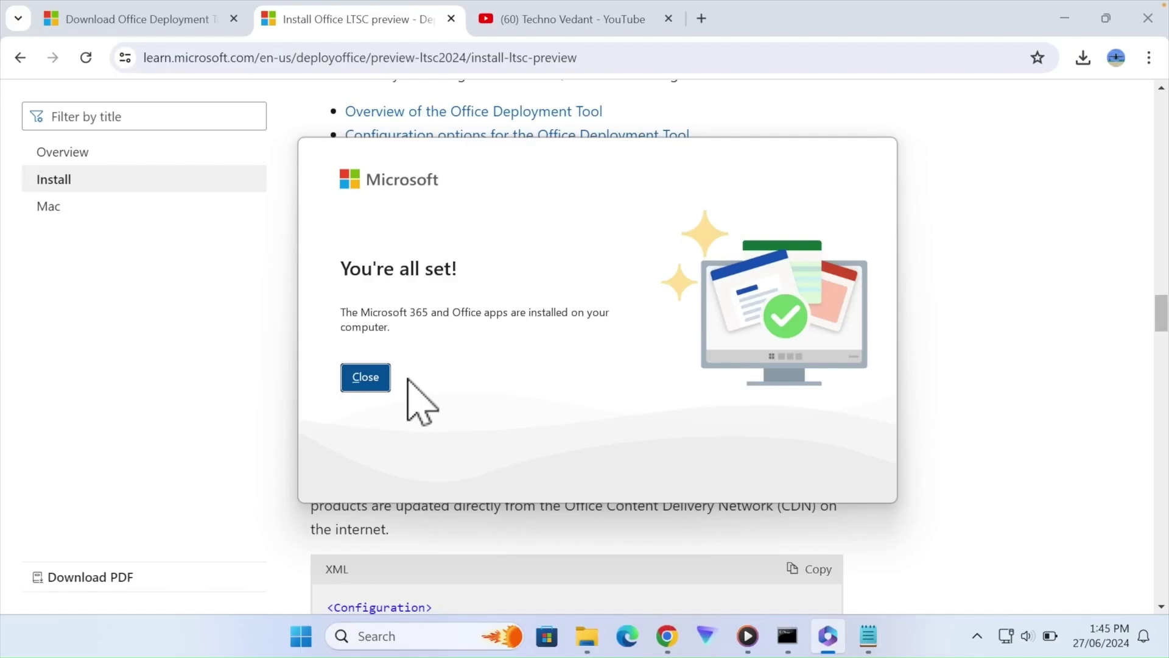
- Close the install-complete message and launch Excel from the Start menu's All apps list
click(364, 378)
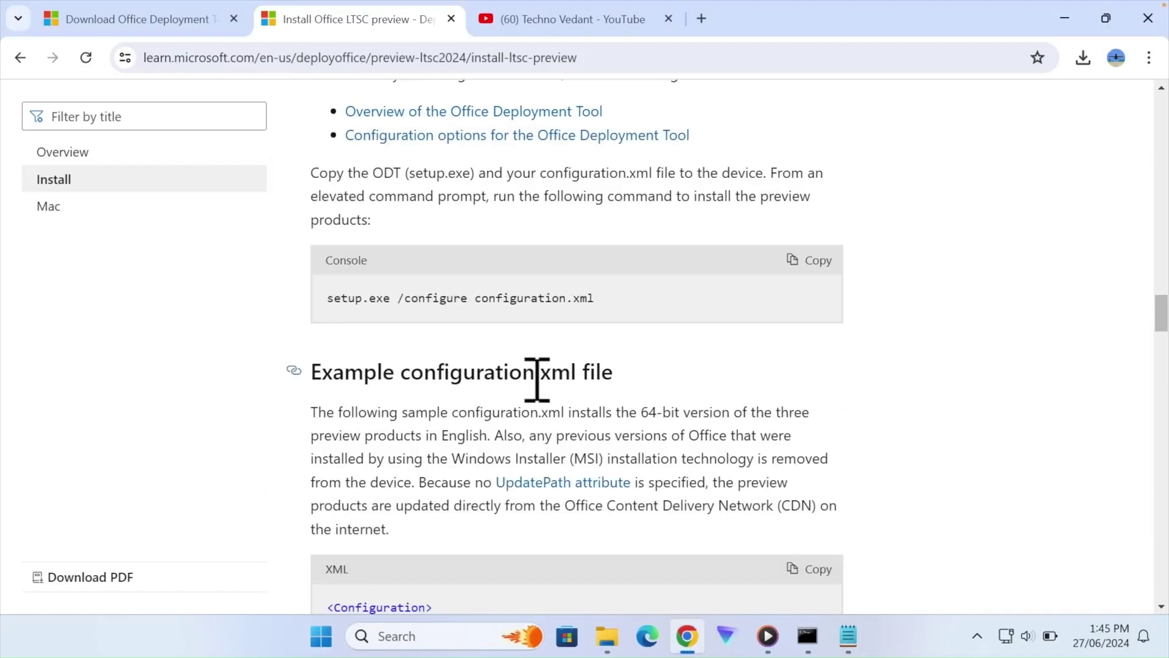
click(320, 637)
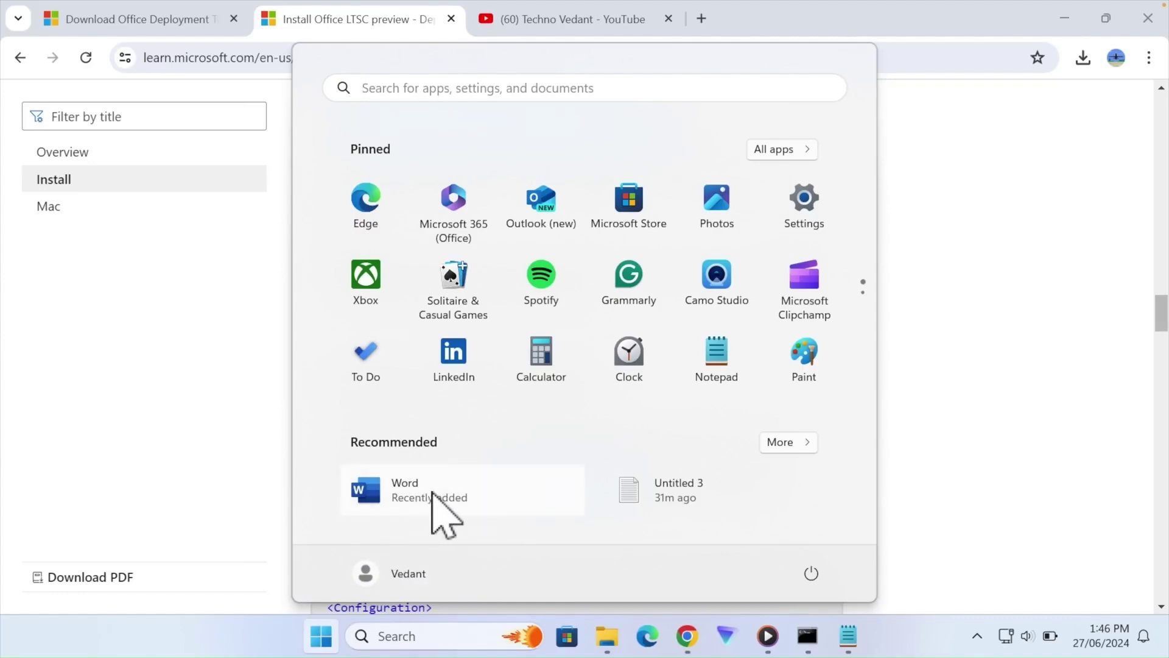
click(809, 152)
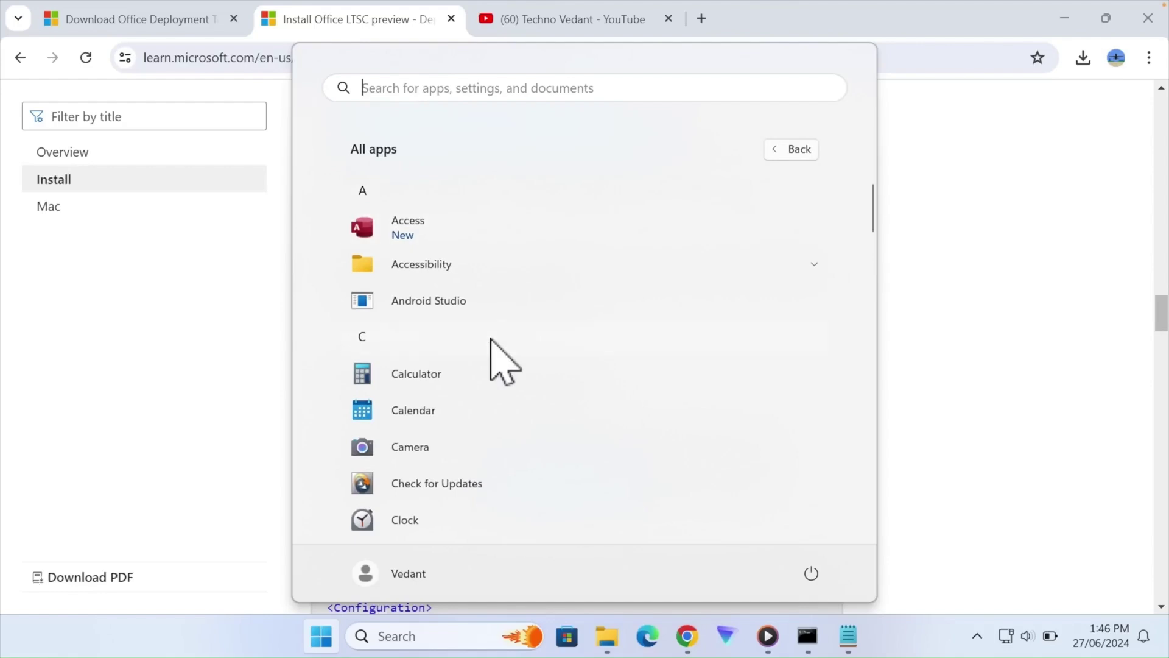
scroll(494, 353, down, 3)
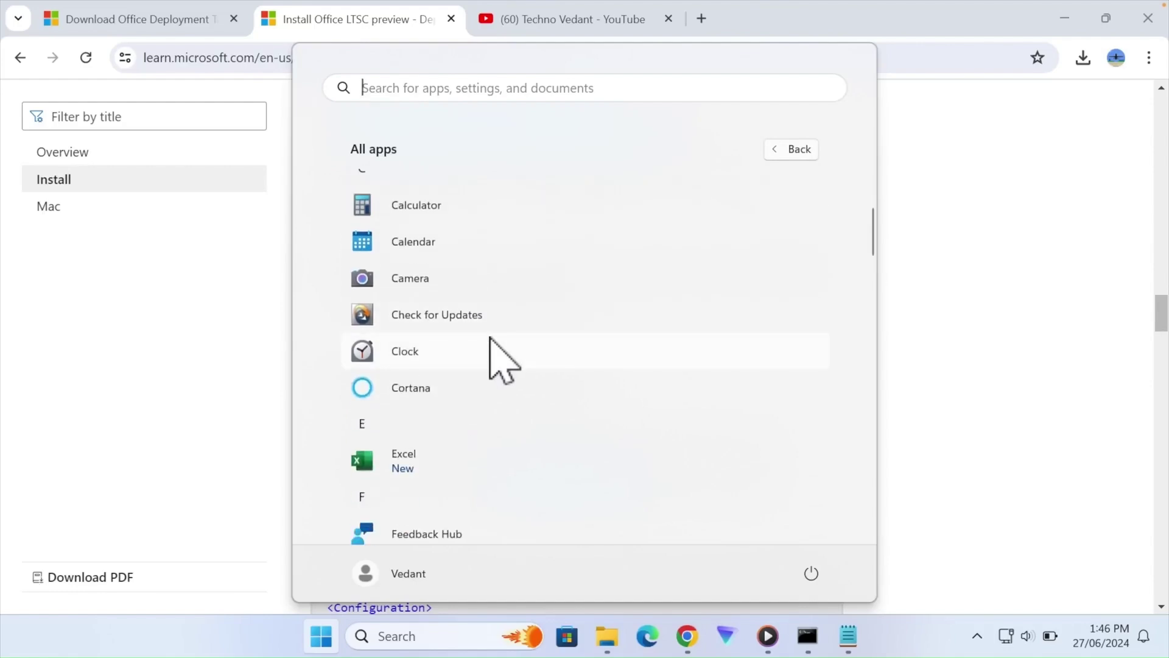
click(403, 466)
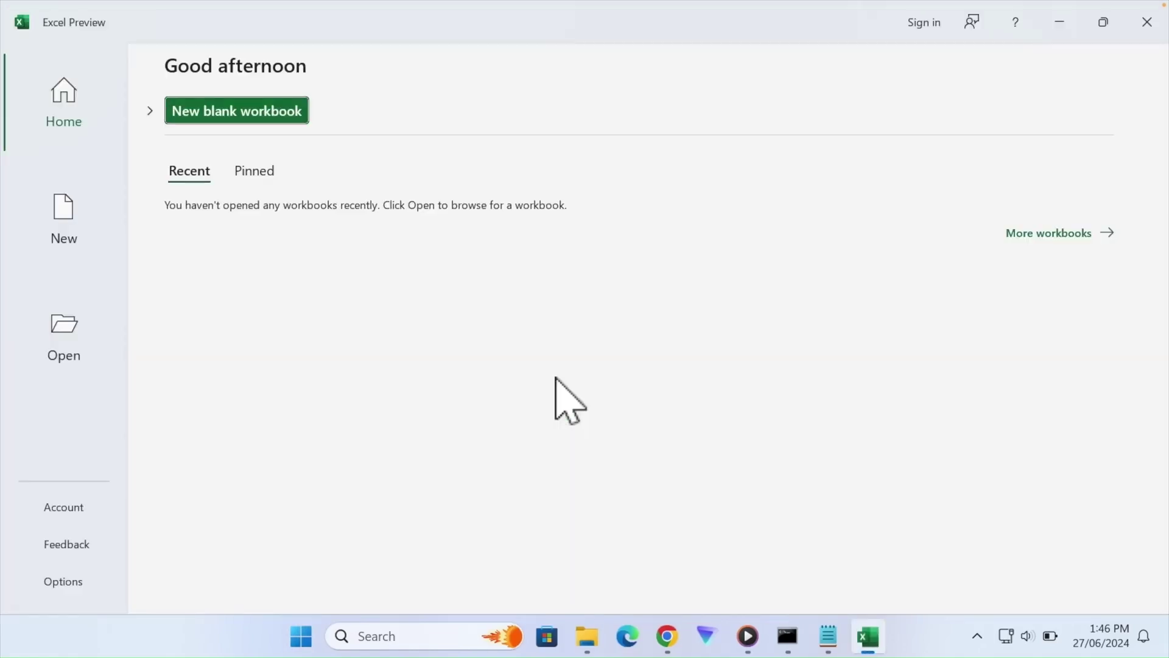
- Sign in to the Microsoft account in Excel, view the Account product information, then return to Chrome
click(928, 25)
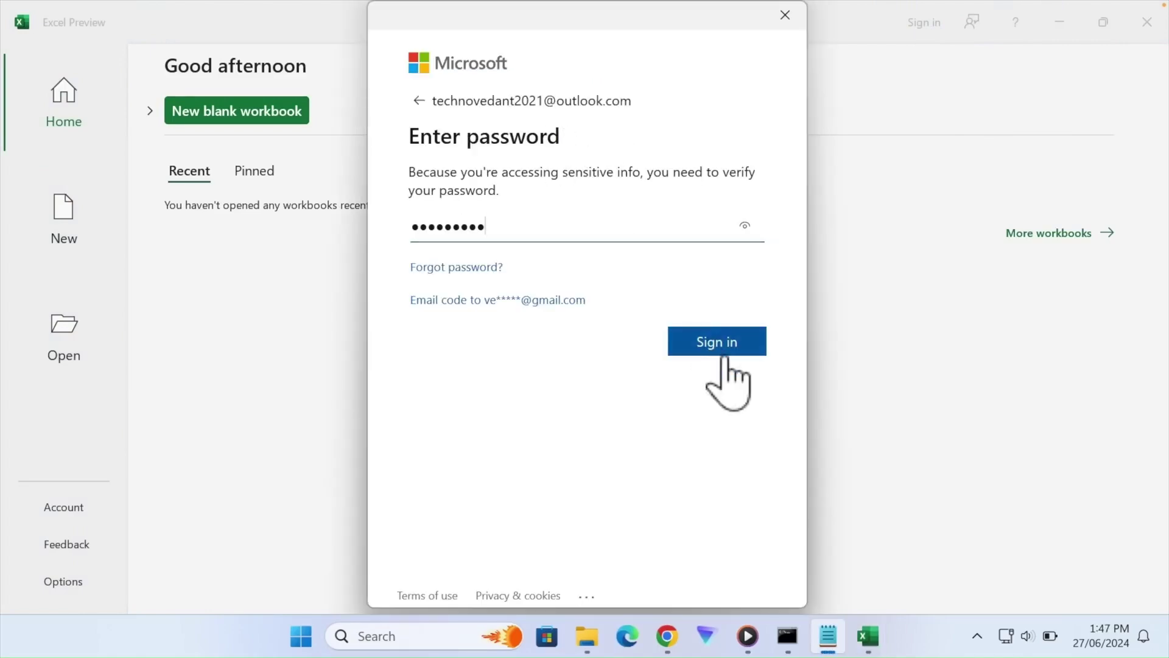
click(718, 342)
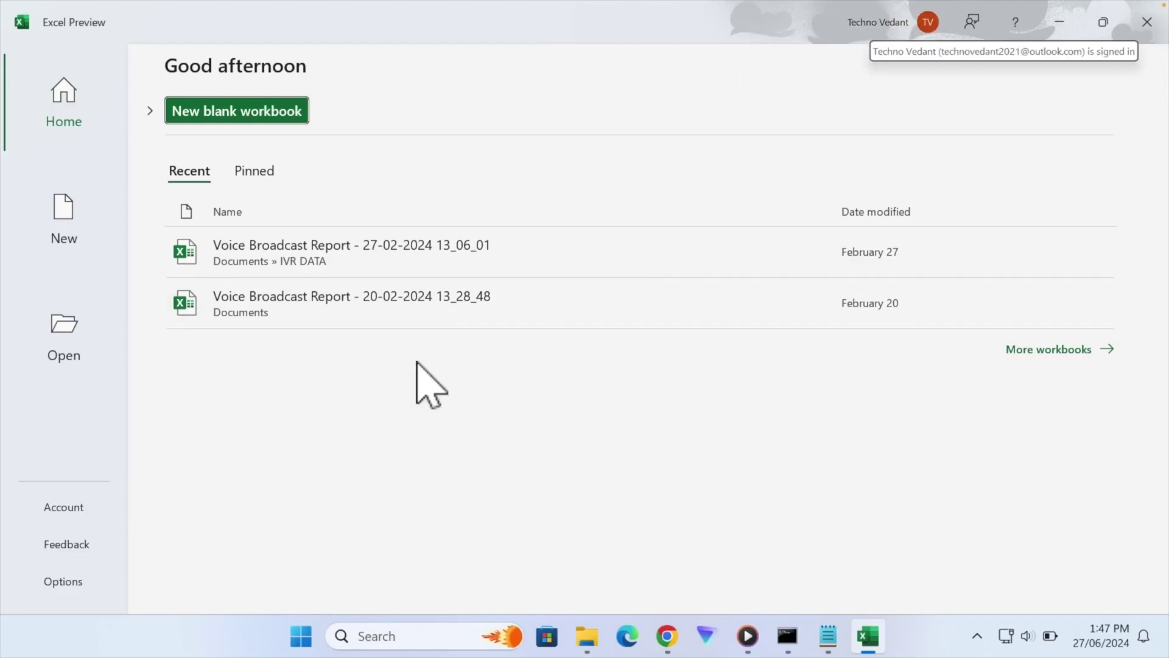
click(53, 509)
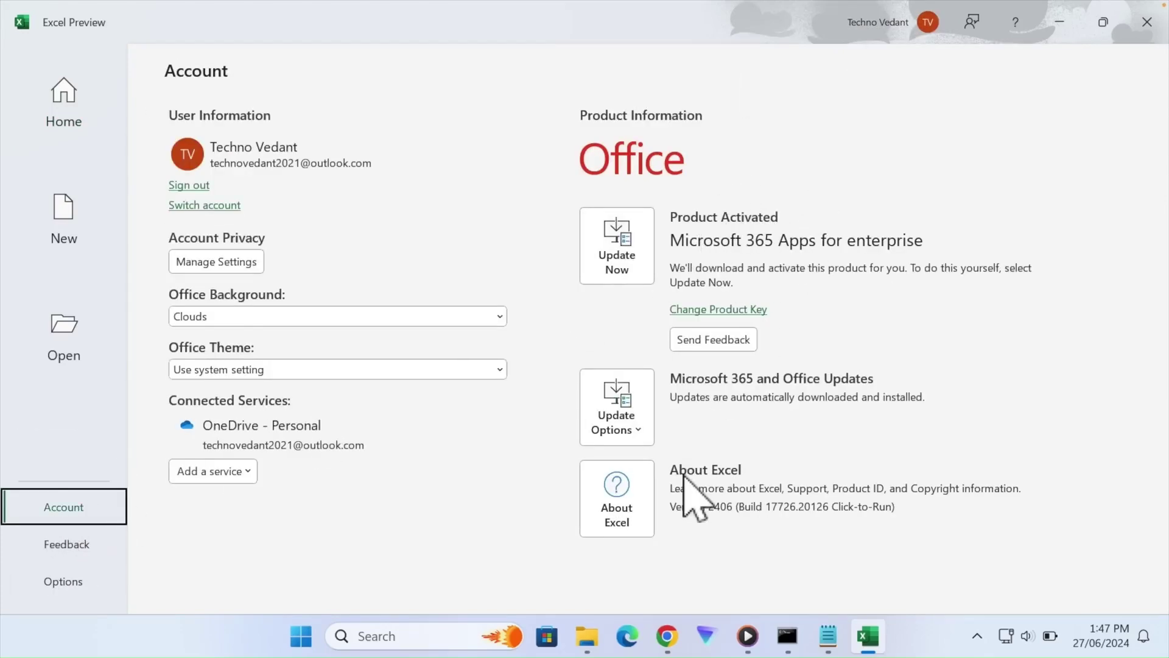
click(667, 635)
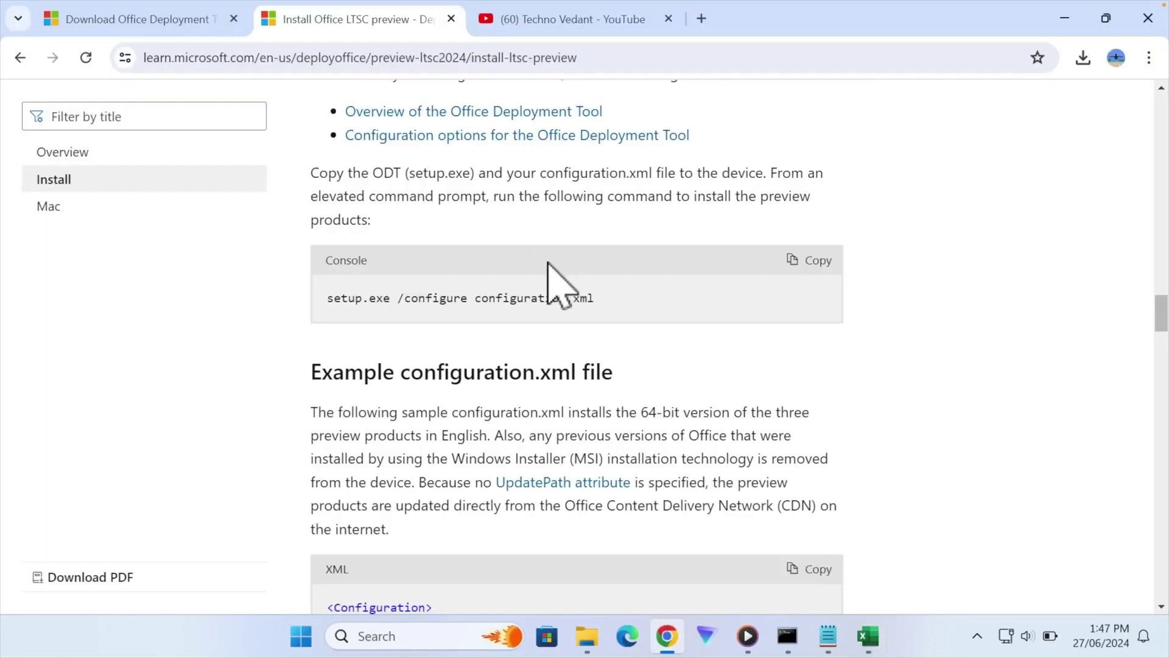
- Copy the Office LTSC 2024 MAK key from Microsoft Learn's 'Use MAK to activate' table, then return to Excel
scroll(541, 339, down, 15)
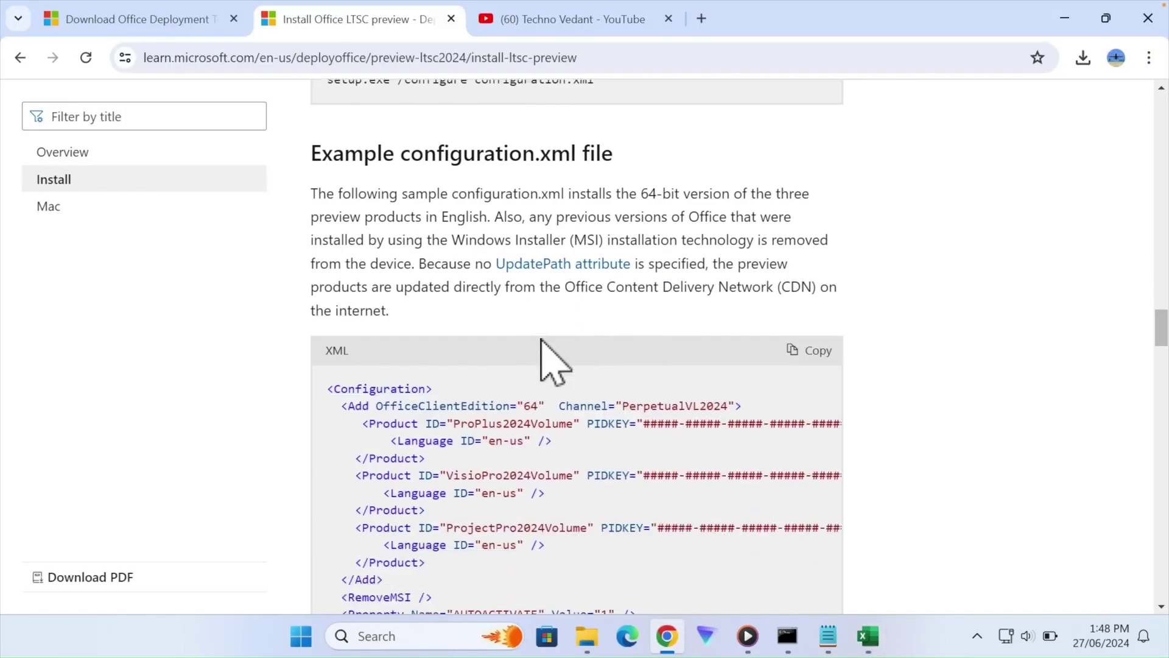
scroll(542, 339, down, 12)
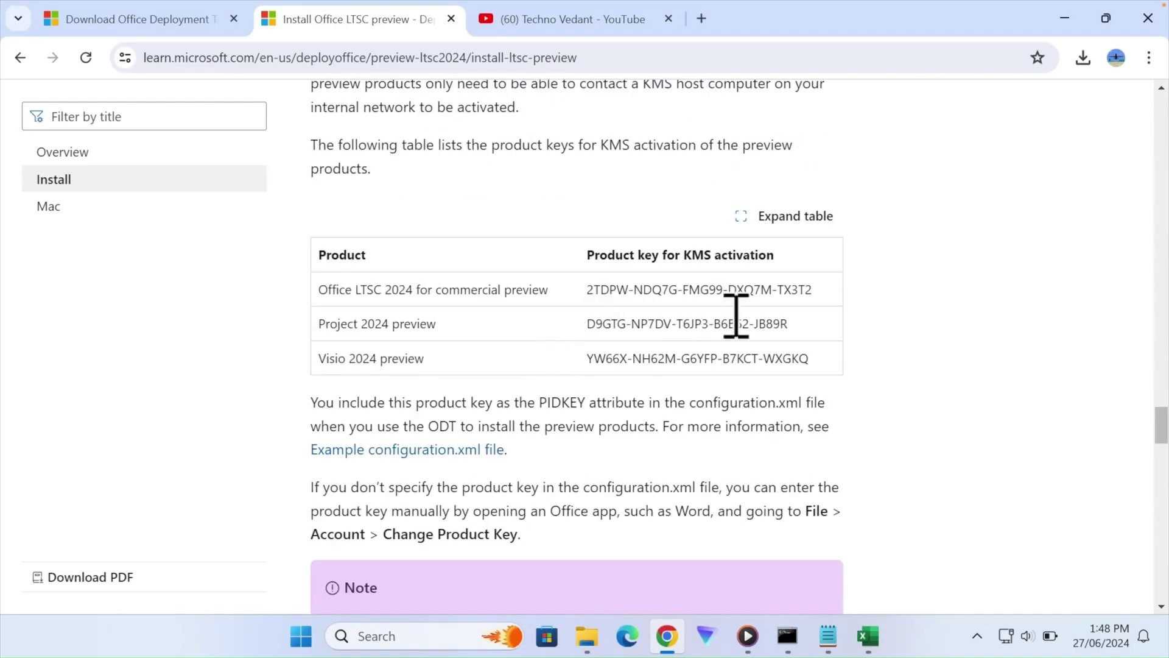
scroll(577, 329, down, 10)
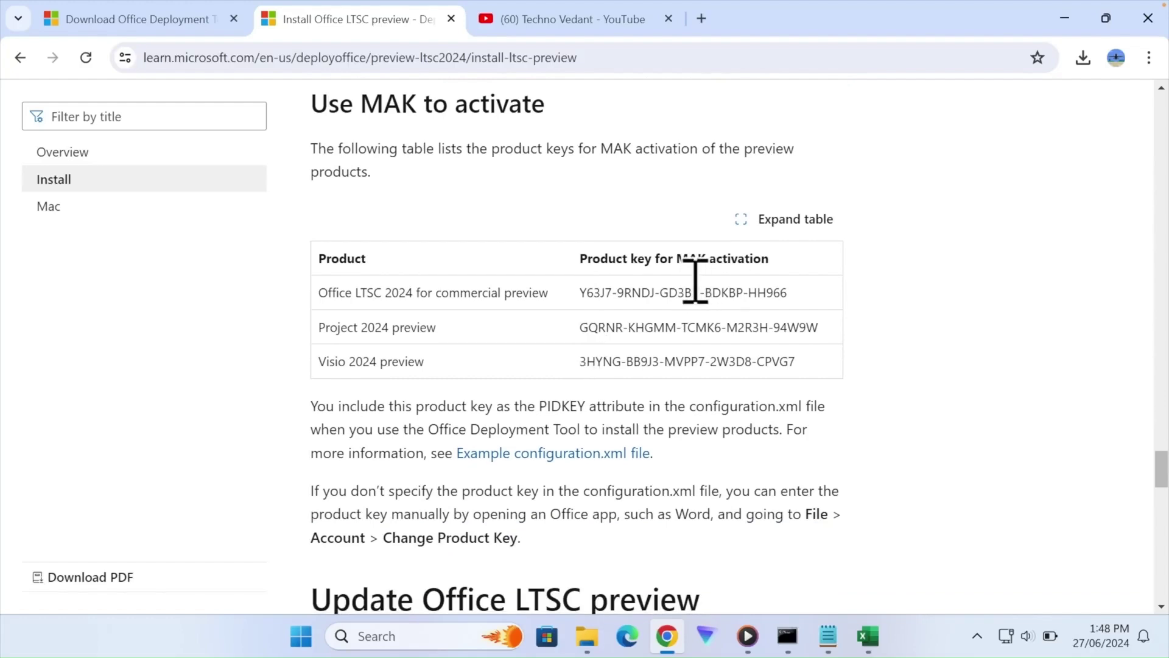
drag(674, 259, 800, 263)
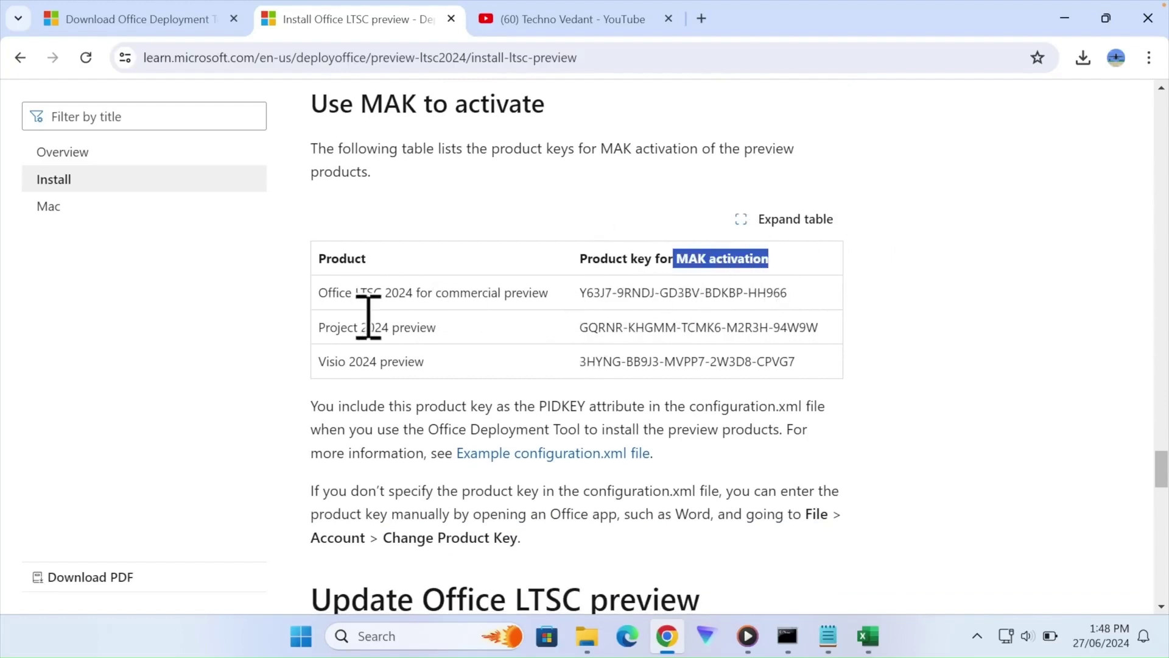
drag(318, 297, 433, 297)
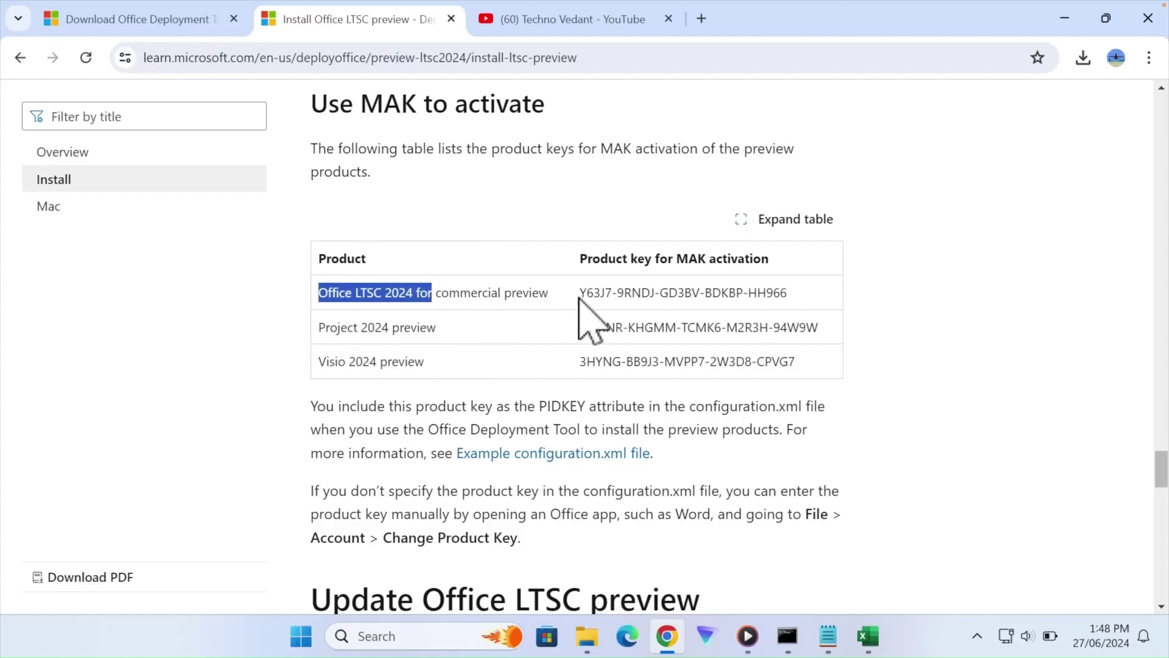
drag(580, 293, 806, 316)
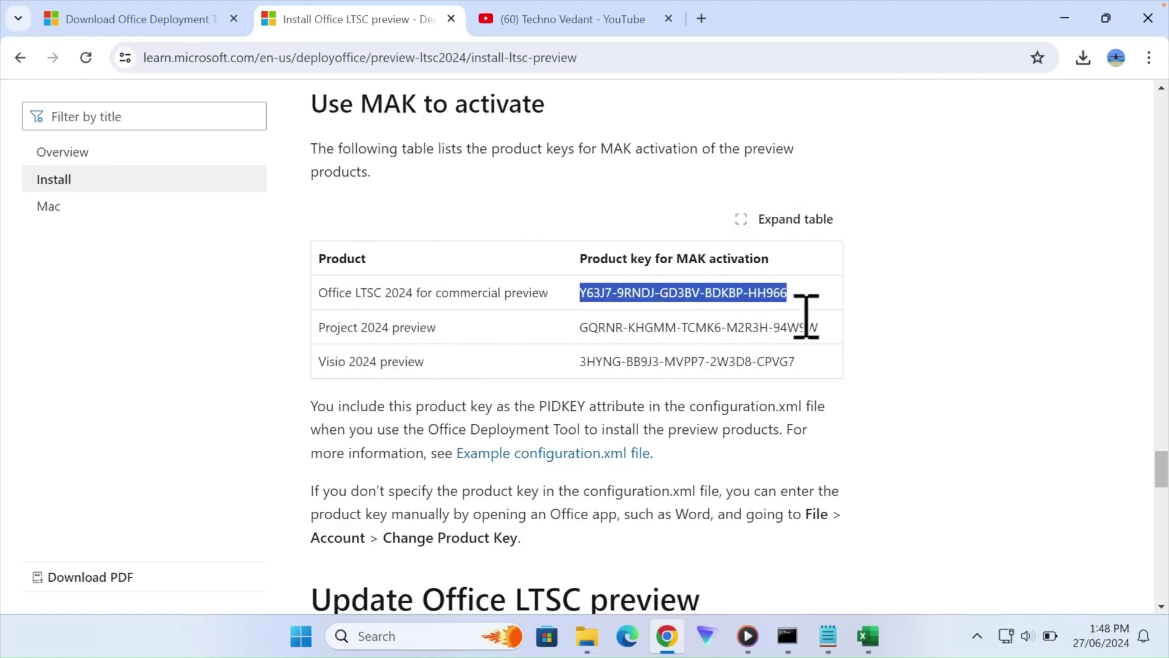
right_click(757, 308)
click(784, 317)
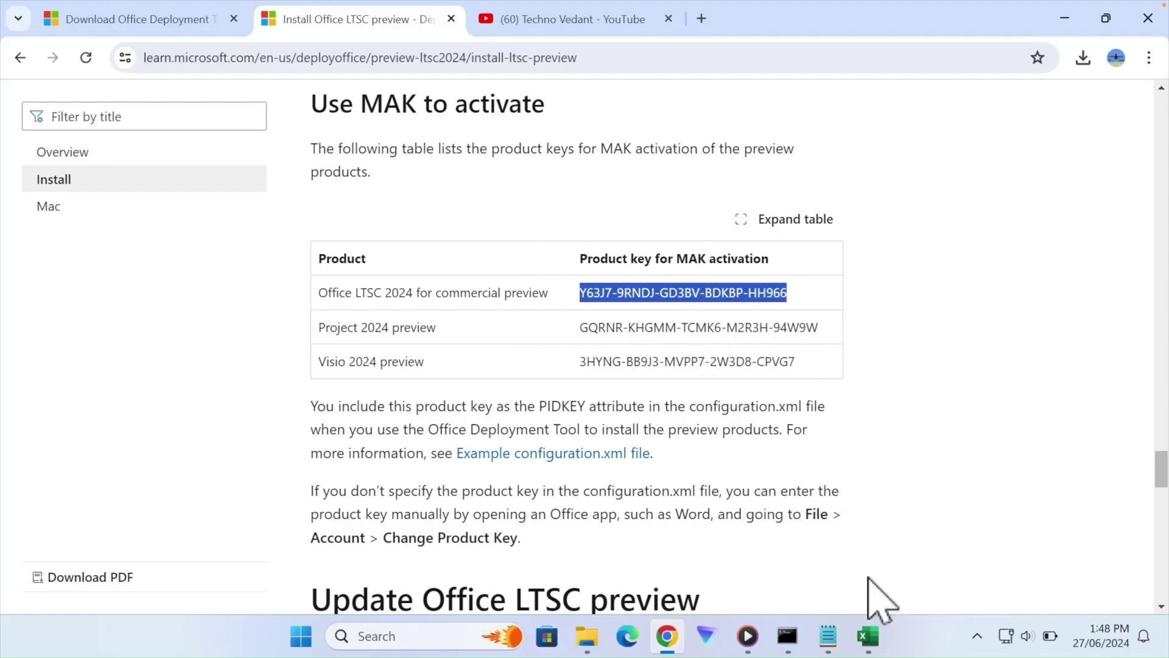
click(868, 636)
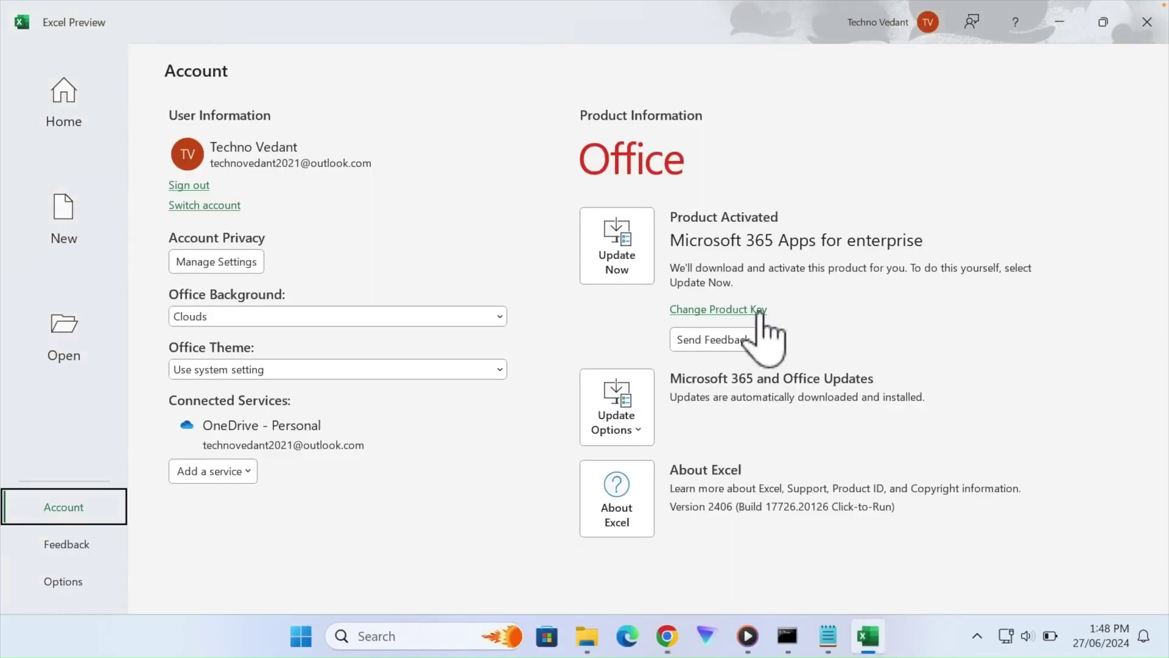
- Paste the copied MAK key into Change Product Key, activate Office, and close the window
click(759, 310)
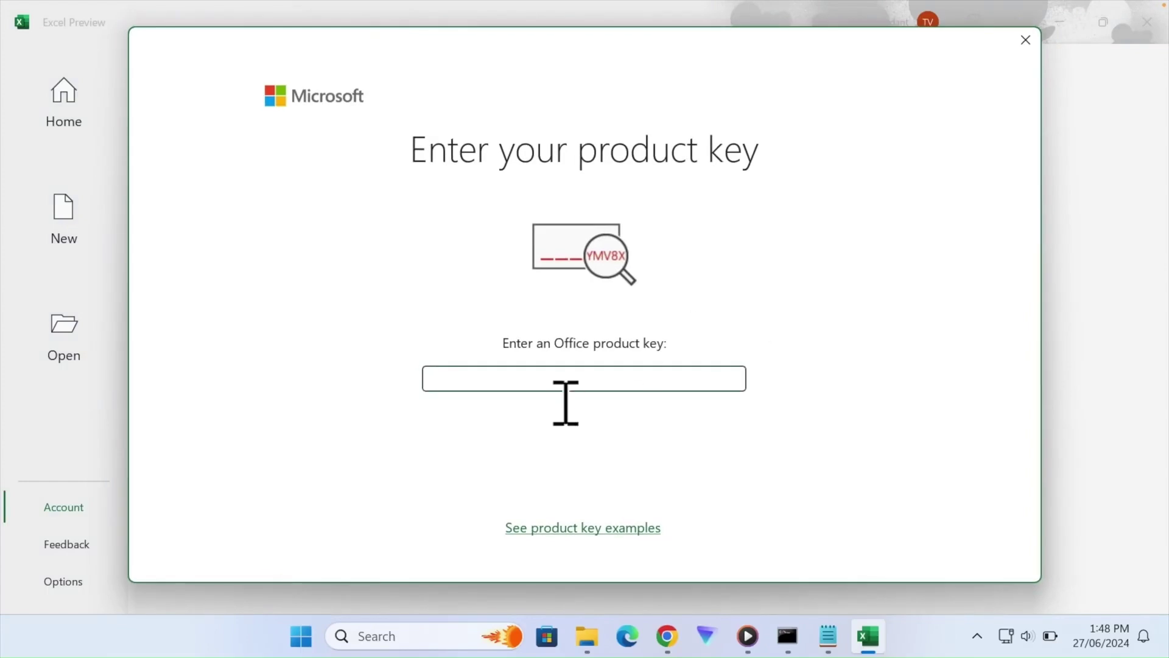
right_click(564, 395)
click(582, 436)
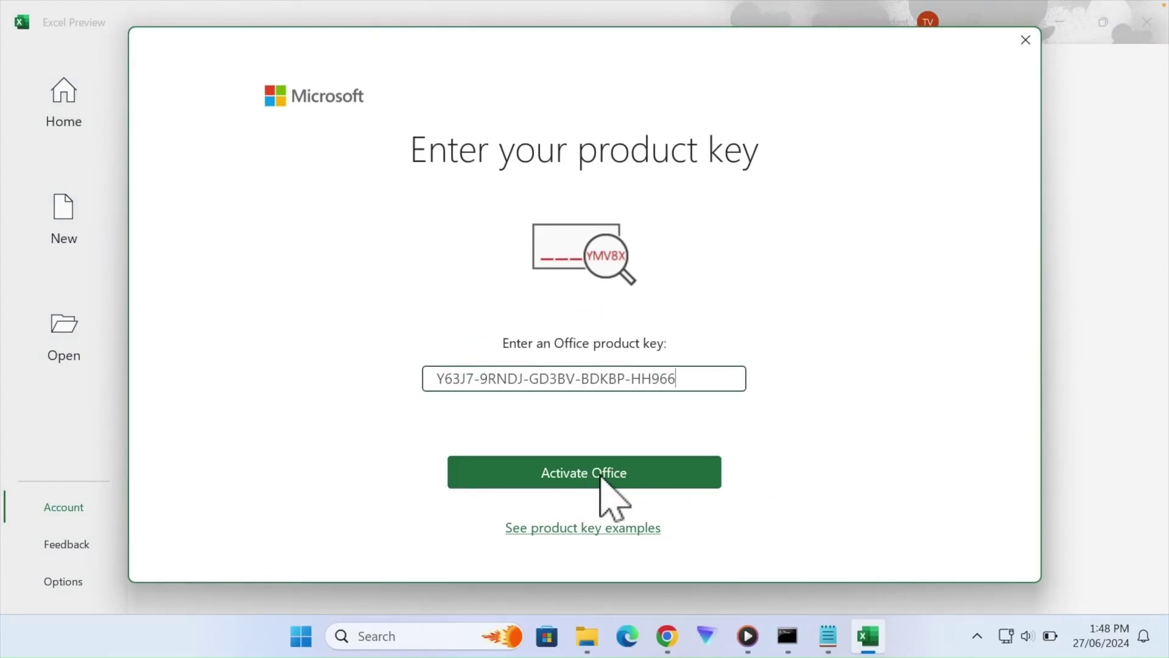
click(579, 473)
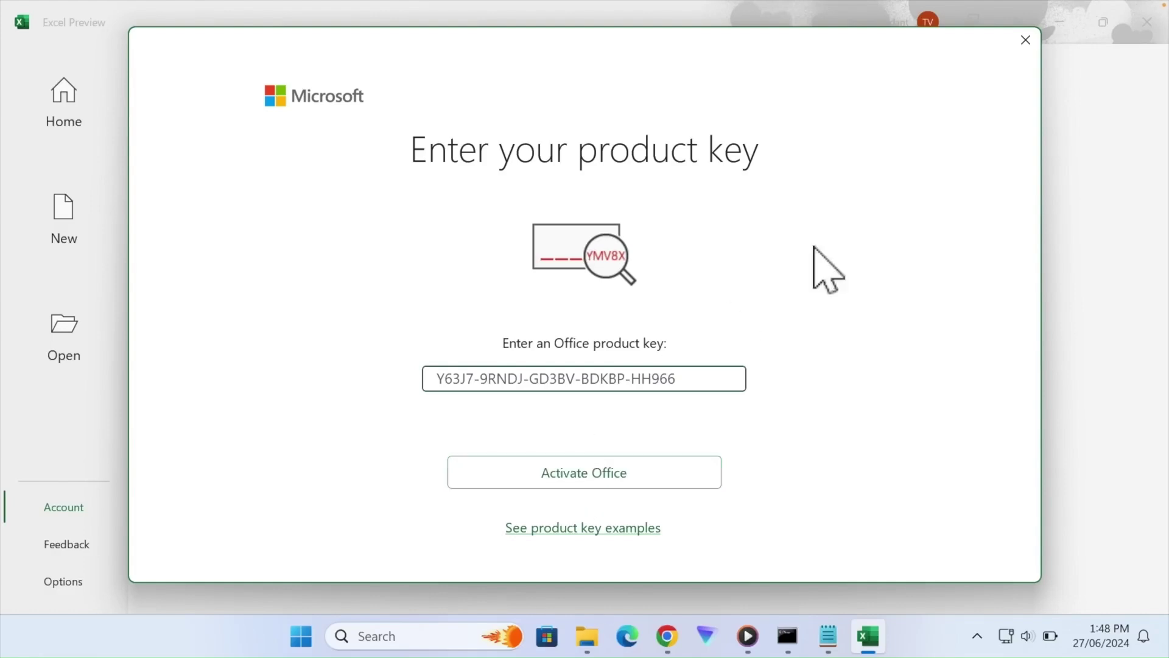
click(1025, 39)
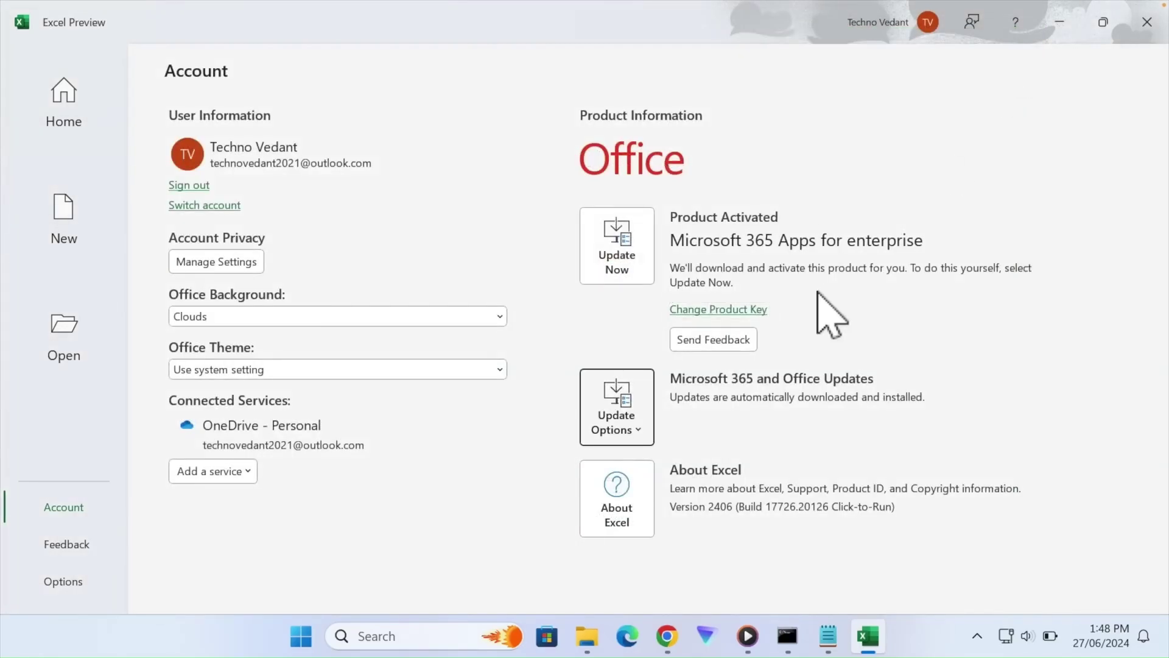